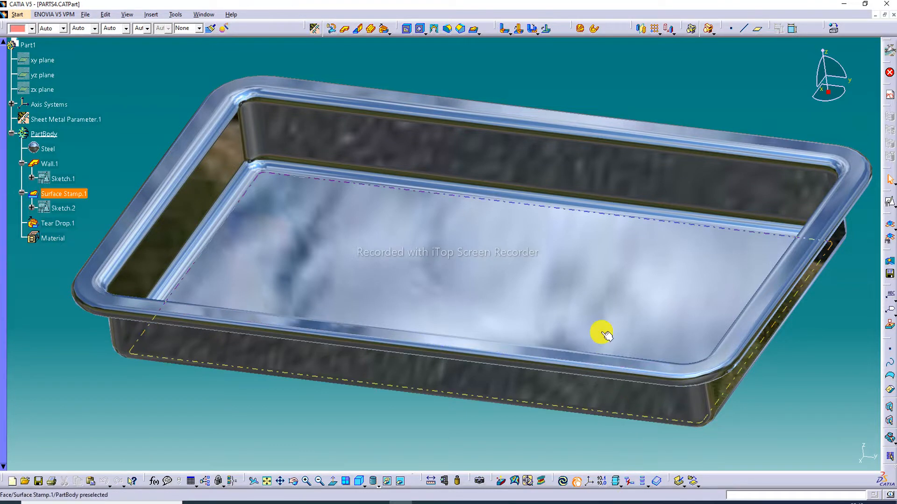
Step: Examine the finished sheet metal tray from above, from the sides and from underneath
middle_click_drag(454, 169, 346, 241)
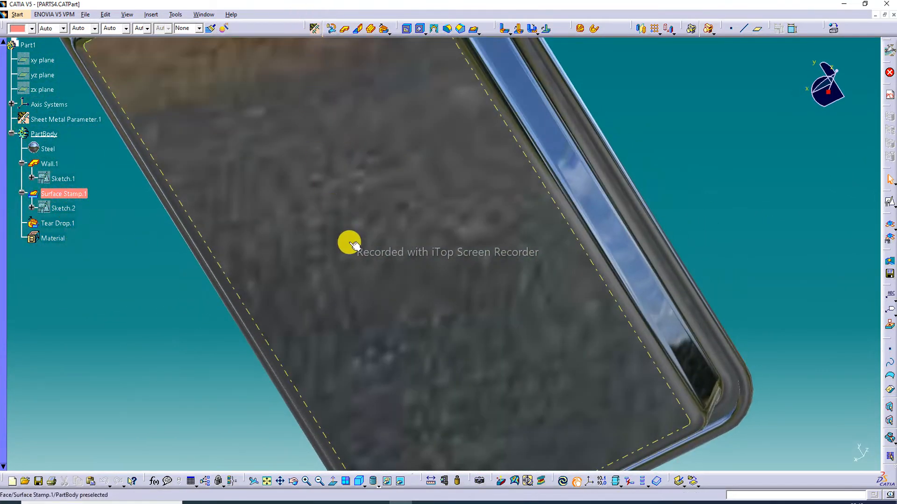
left_click(360, 480)
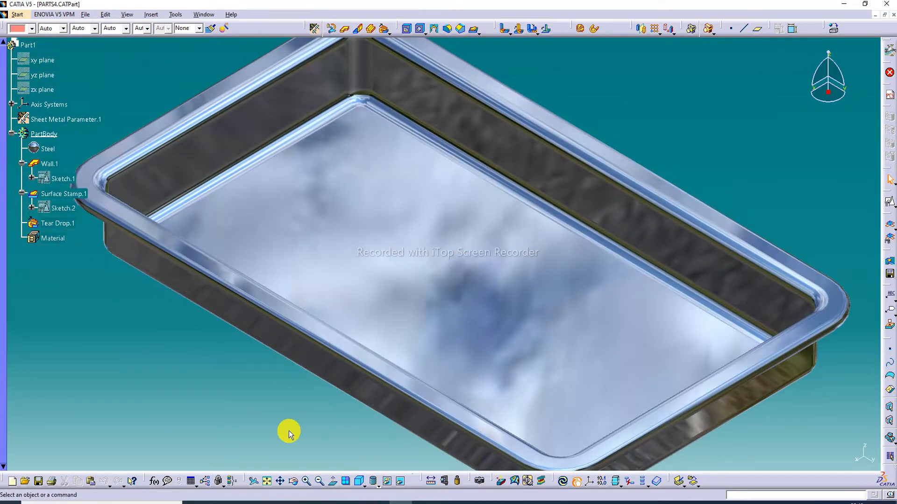
left_click(267, 480)
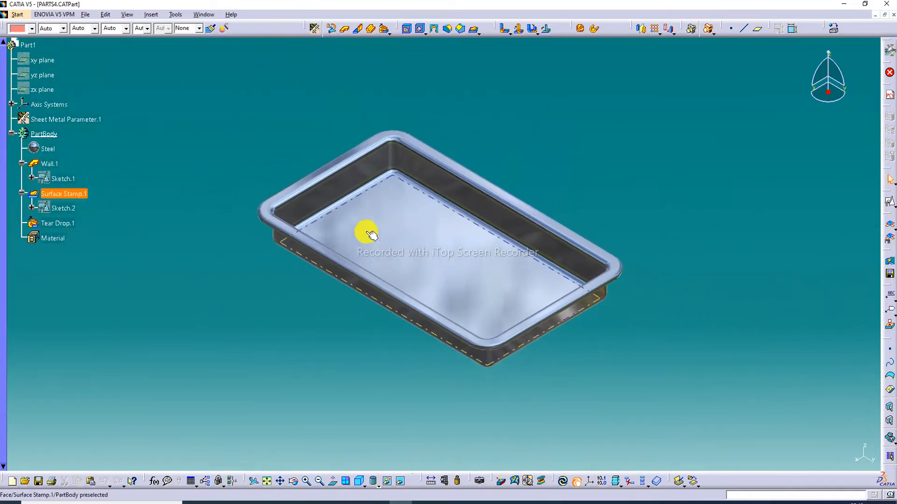
middle_click_drag(366, 236, 491, 251)
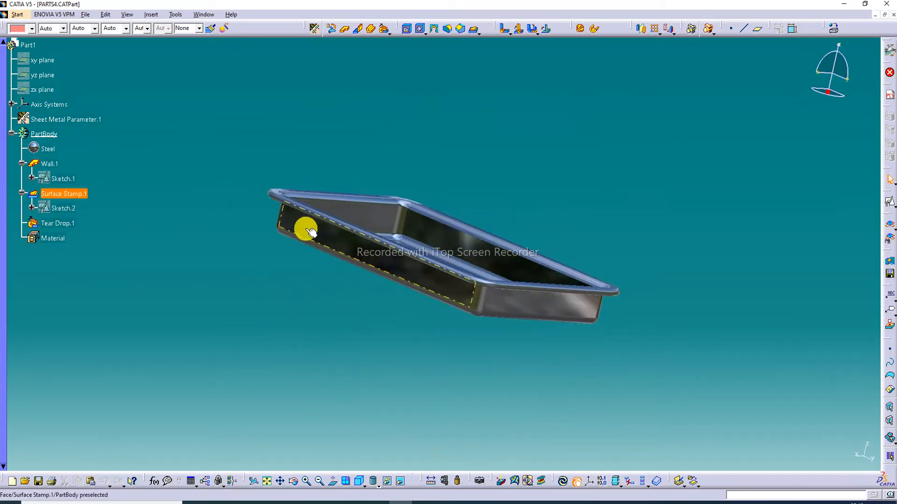
middle_click_drag(304, 229, 505, 260)
middle_click_drag(419, 192, 344, 400)
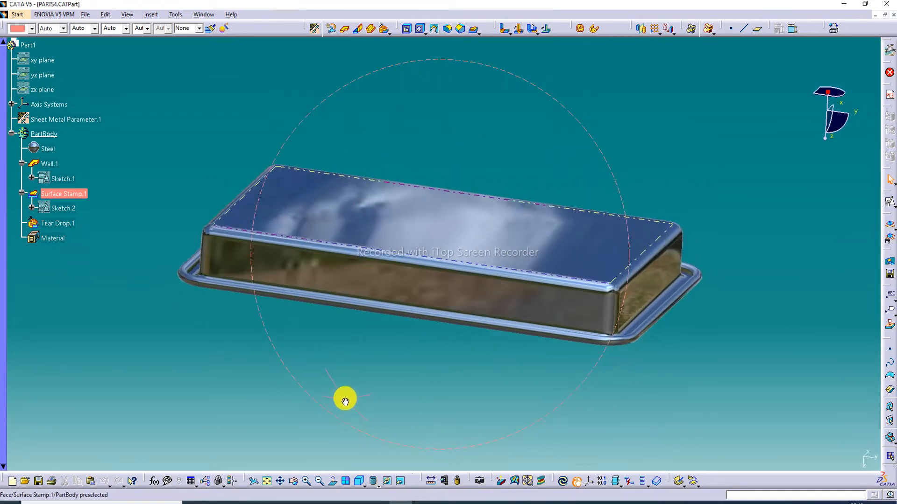
middle_click_drag(360, 274, 388, 234)
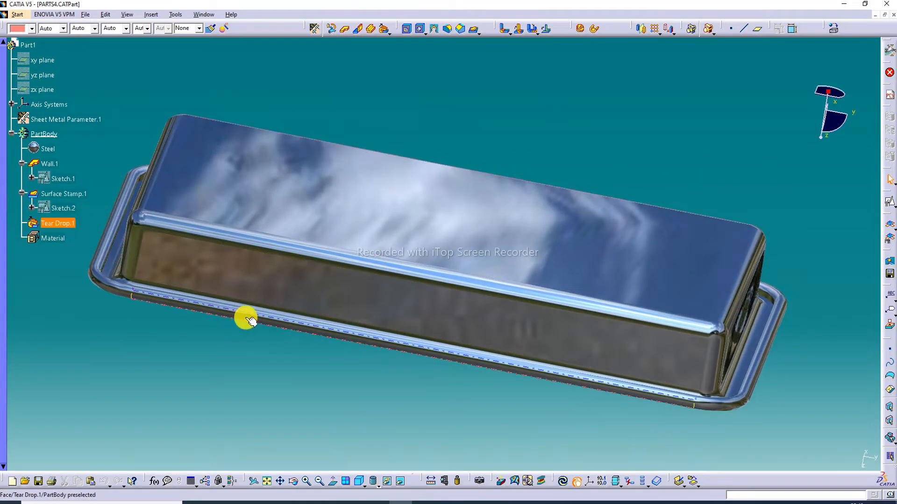
scroll(255, 278, "up", 1)
middle_click_drag(255, 278, 312, 276)
middle_click_drag(369, 270, 388, 269)
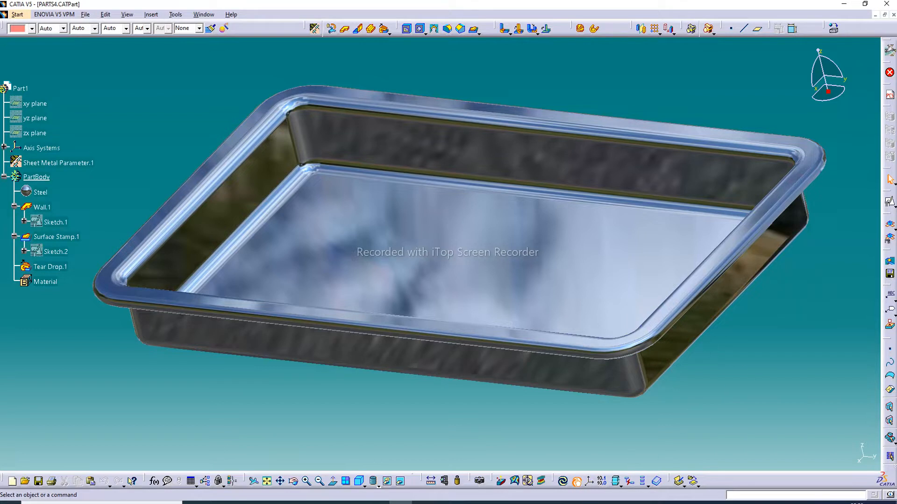
left_click(379, 503)
middle_click_drag(581, 225, 607, 221)
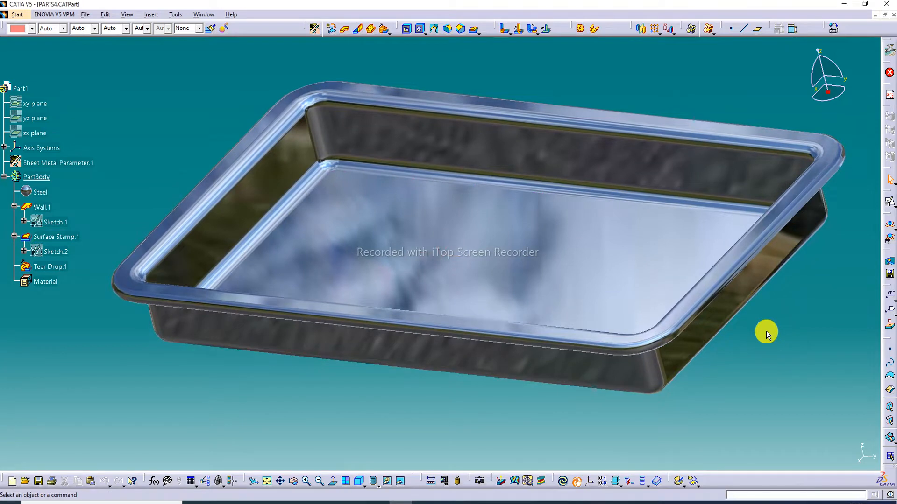
Step: Close the finished tray part and create a new part in Generative Sheetmetal Design with hybrid design enabled
left_click(893, 15)
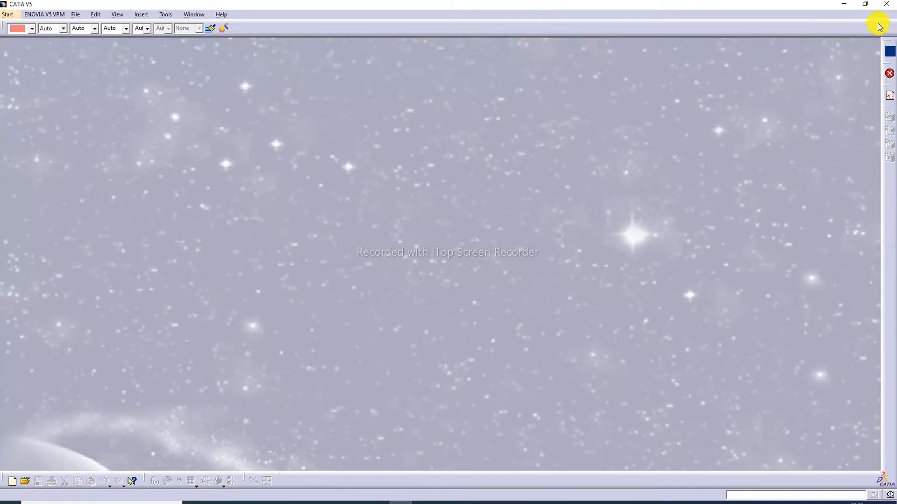
left_click(8, 15)
mouse_move(81, 40)
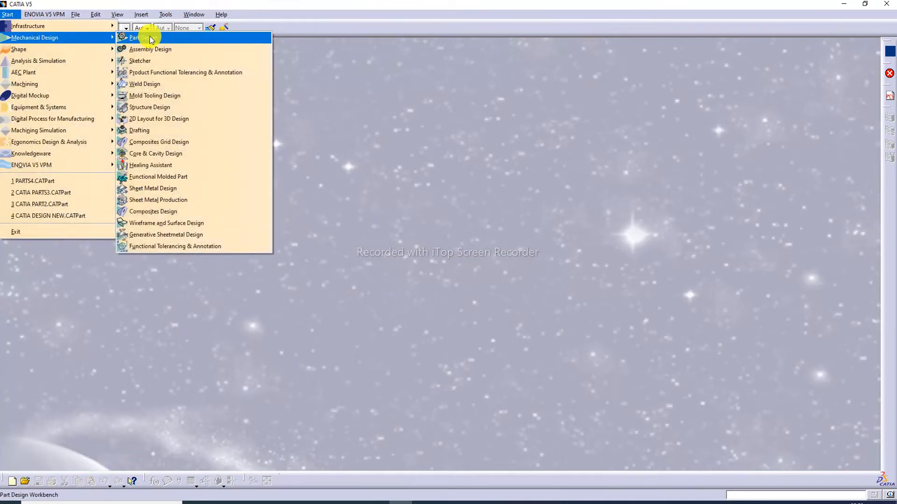
left_click(193, 238)
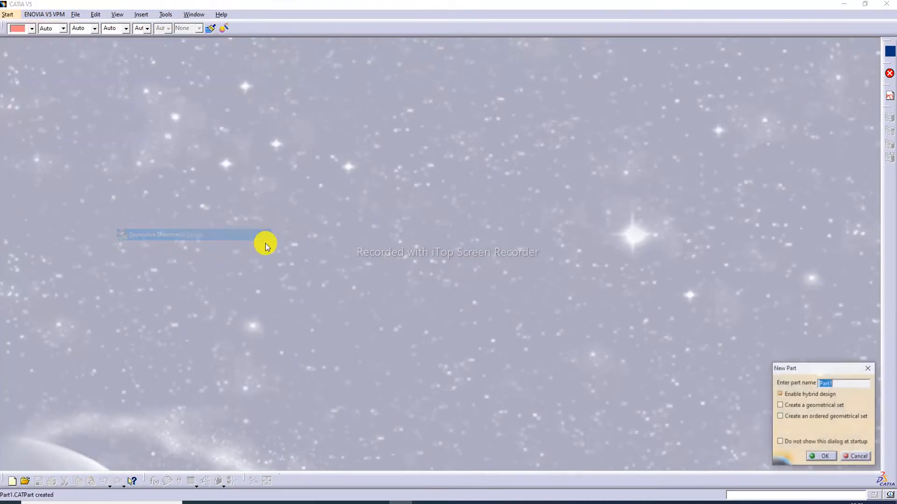
left_click(826, 457)
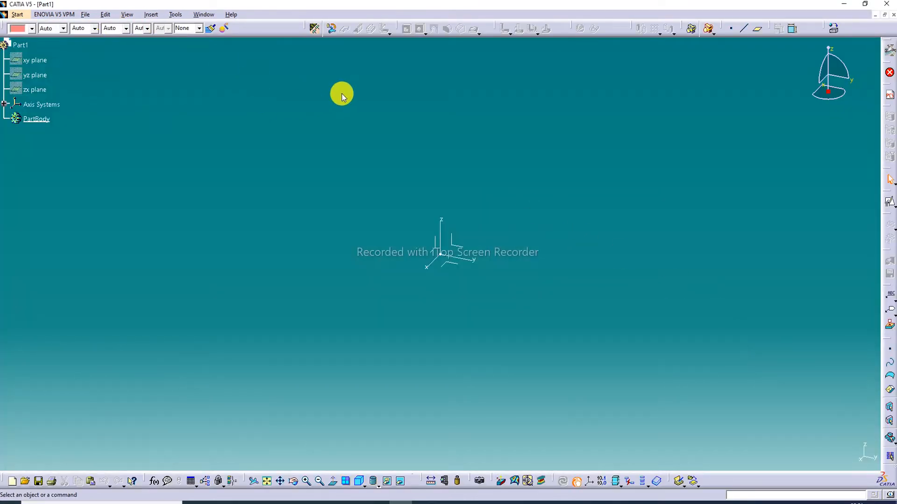
Step: Start a positioned sketch on the XY plane of the absolute axis system with implicit origin and orientation
left_click(457, 265)
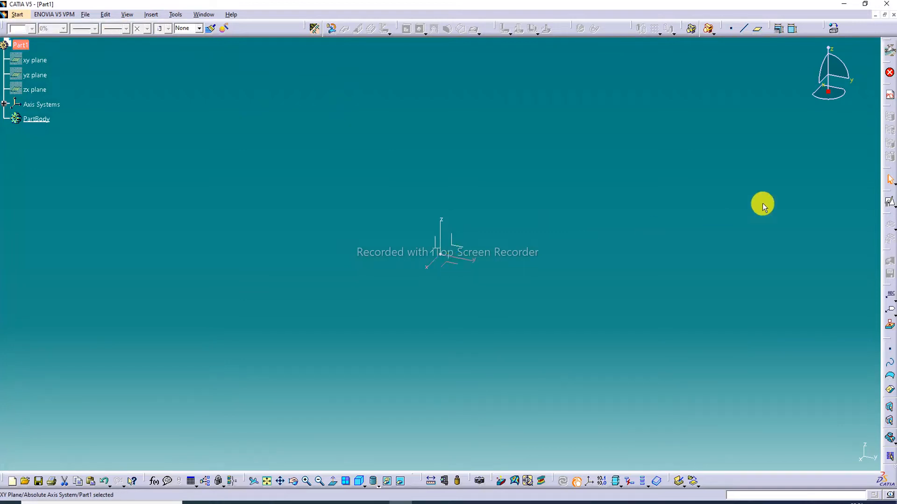
left_click(892, 207)
left_click(888, 214)
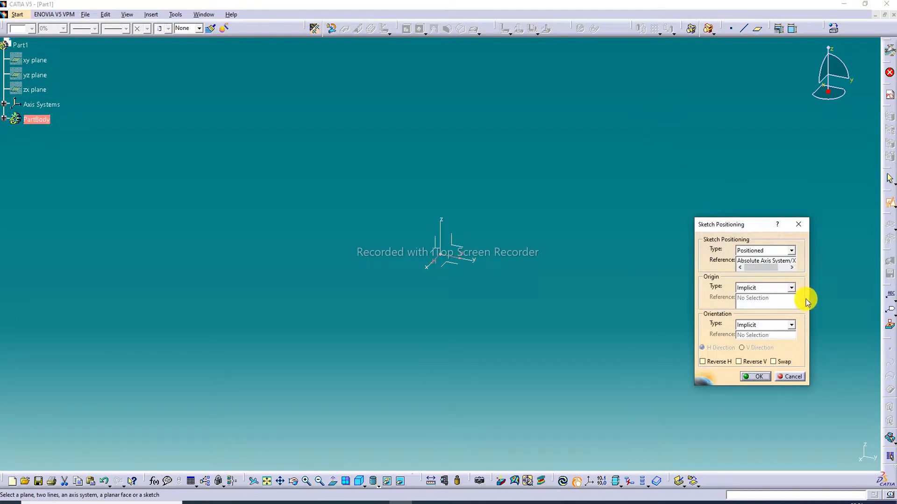
left_click_drag(810, 292, 839, 292)
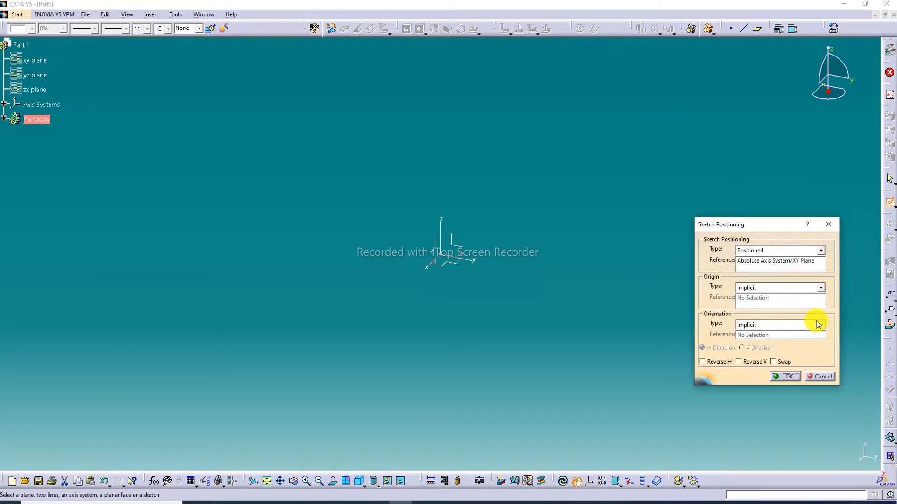
left_click(788, 377)
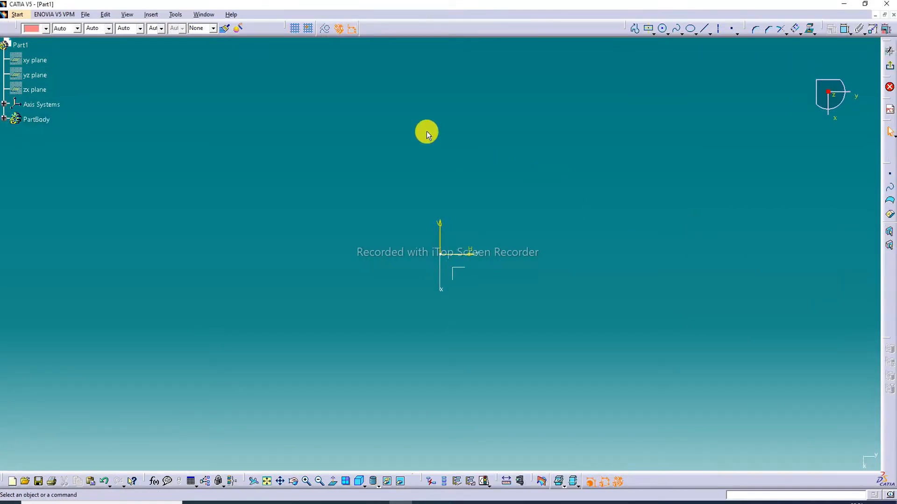
Step: Sketch a centered rectangle about the origin, about 290 mm wide and 179 mm high
left_click(649, 29)
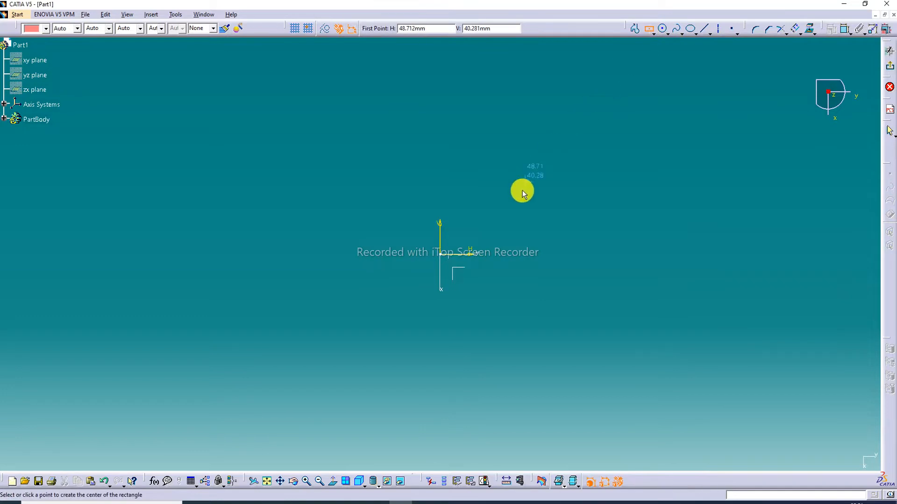
left_click(441, 254)
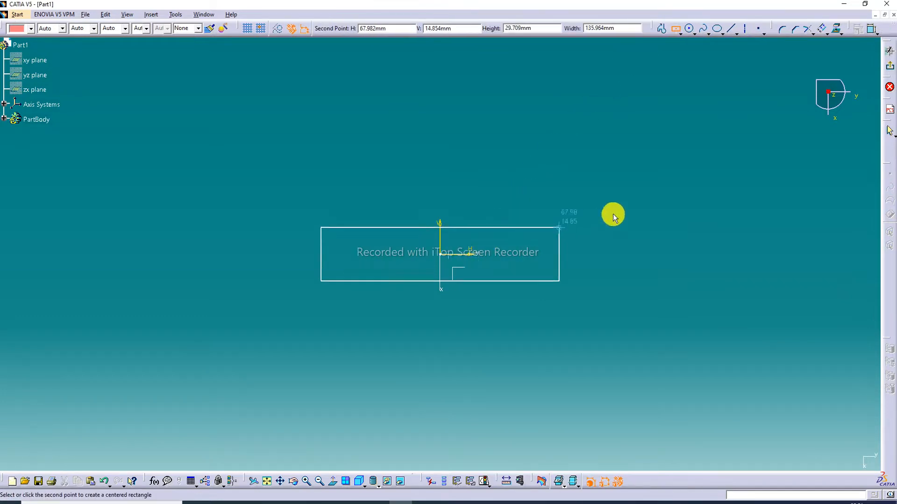
left_click(693, 93)
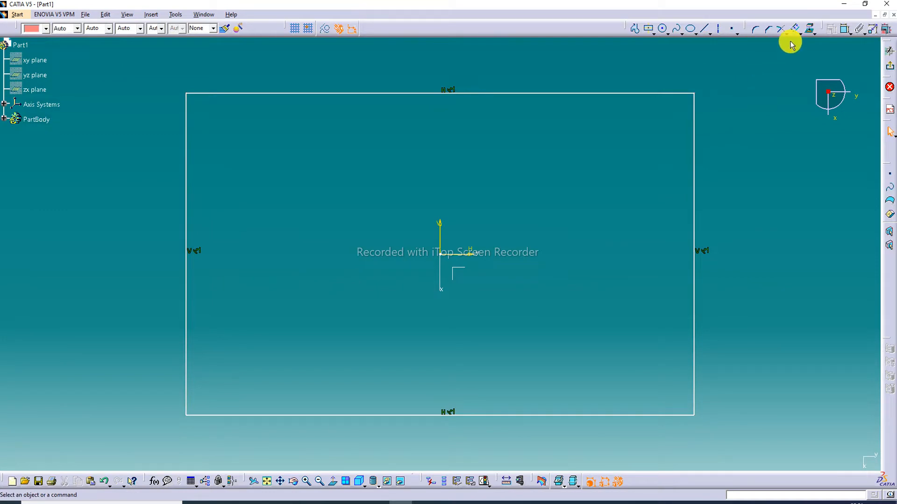
Step: Round all four corners of the rectangle with a 24 mm radius
left_click(756, 29)
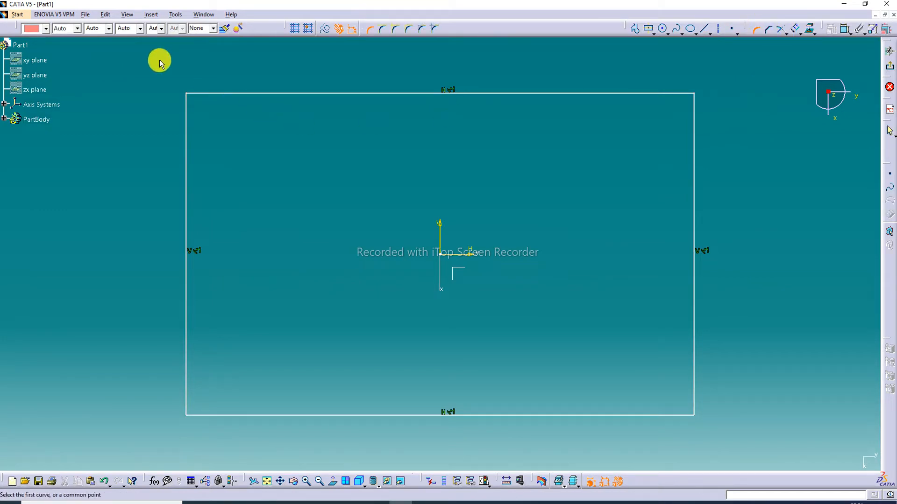
mouse_move(157, 62)
left_mouse_down()
mouse_move(341, 64)
mouse_move(707, 121)
mouse_move(740, 340)
mouse_move(714, 442)
left_mouse_up()
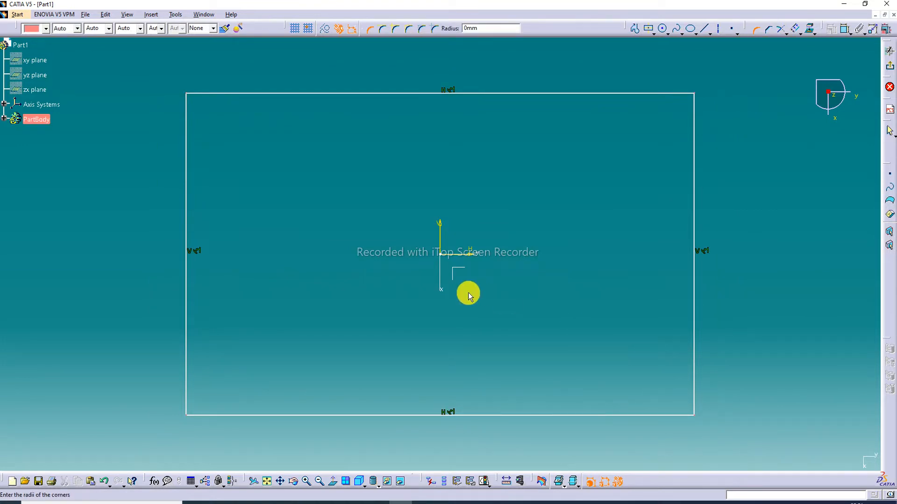
left_click(452, 267)
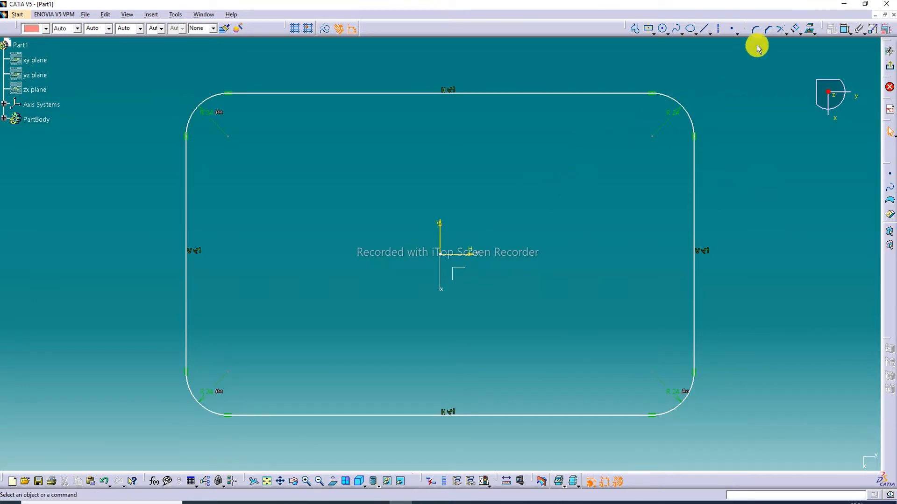
Step: Dimension the rounded rectangle's overall width between its vertical sides and overall height between its horizontal sides
left_click(844, 29)
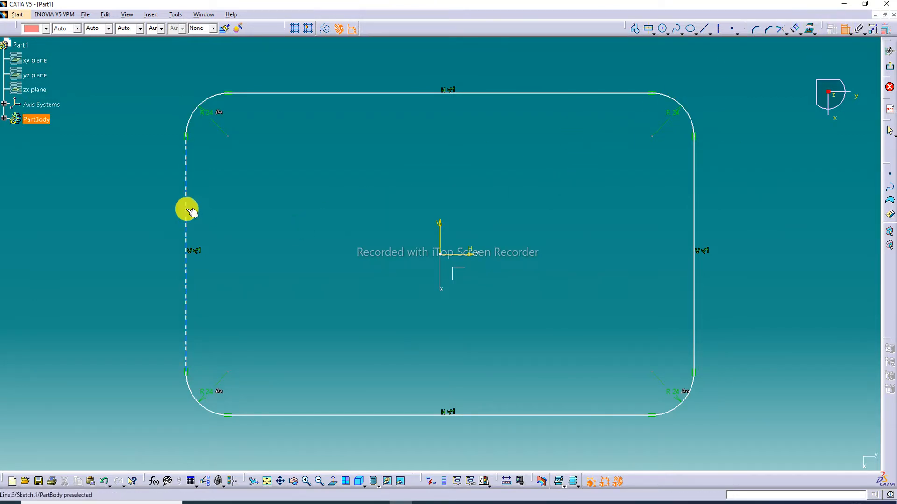
left_click(186, 206)
left_click(694, 211)
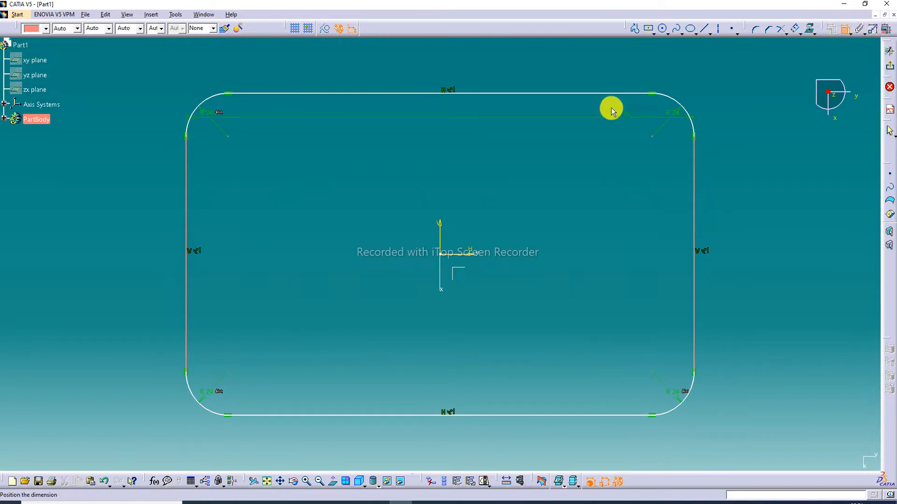
left_click(512, 72)
left_click(845, 32)
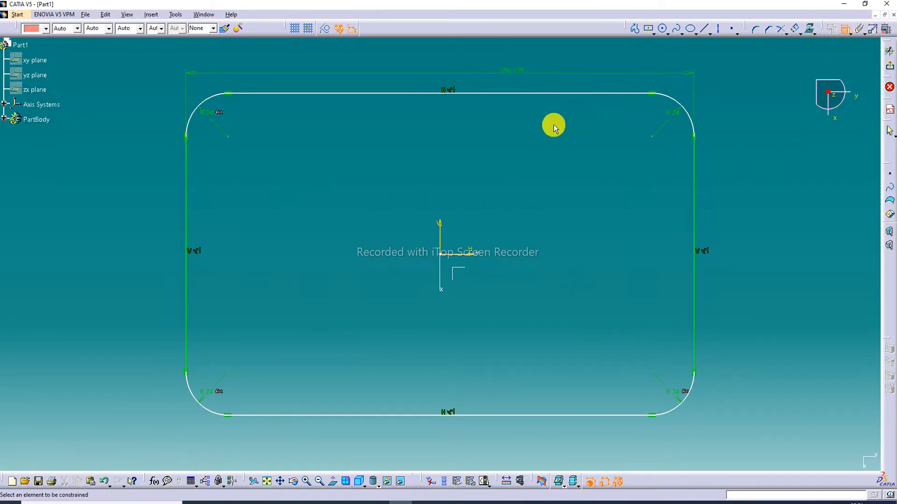
left_click(525, 93)
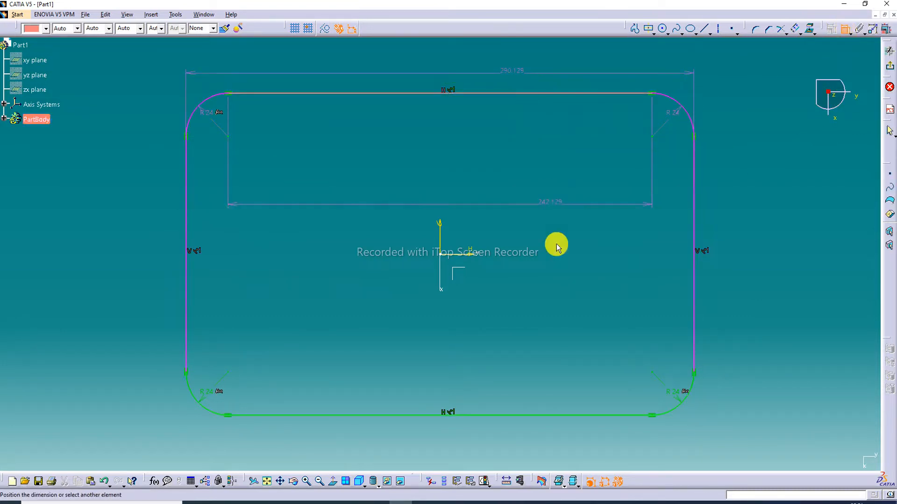
left_click(538, 414)
left_click(729, 286)
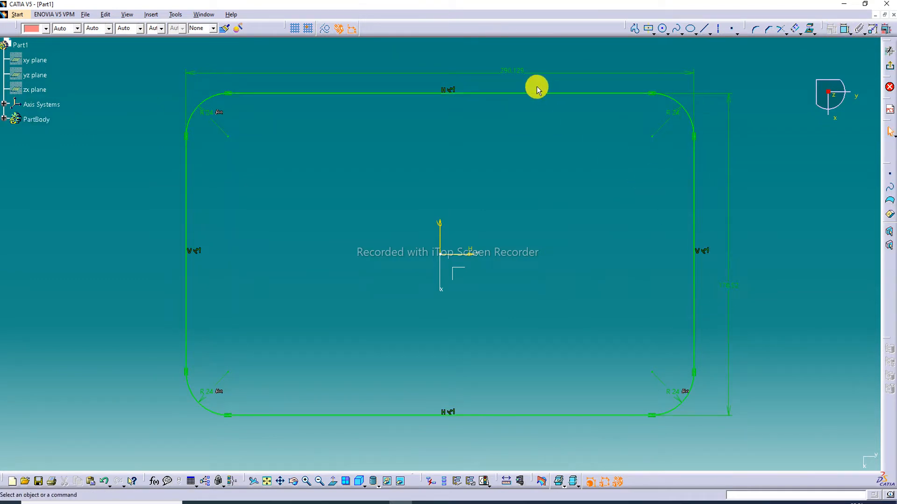
Step: Set the rounded rectangle's overall width to 310 mm
double_click(507, 72)
type("2")
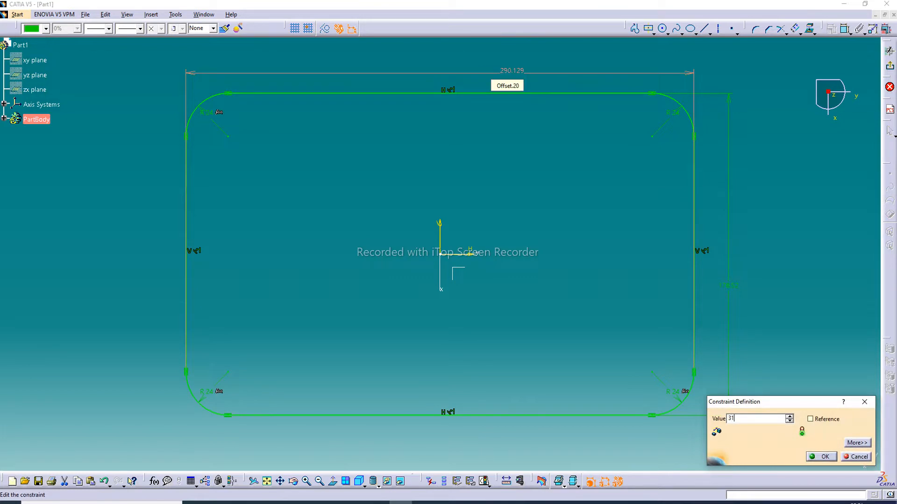
type("10")
key("Return")
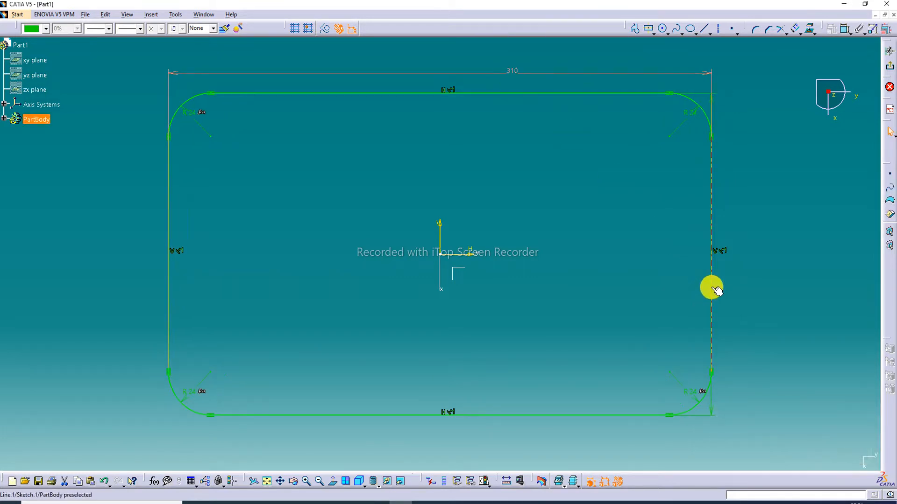
Step: Set the rounded rectangle's overall height to 196 mm and place the height and width dimensions clear of the outline
left_click(721, 286)
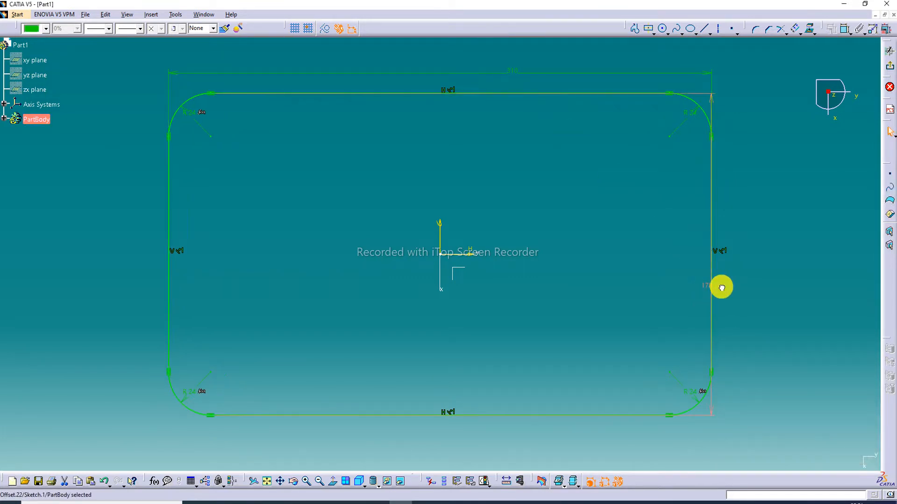
left_click(707, 409)
left_click_drag(710, 406, 733, 286)
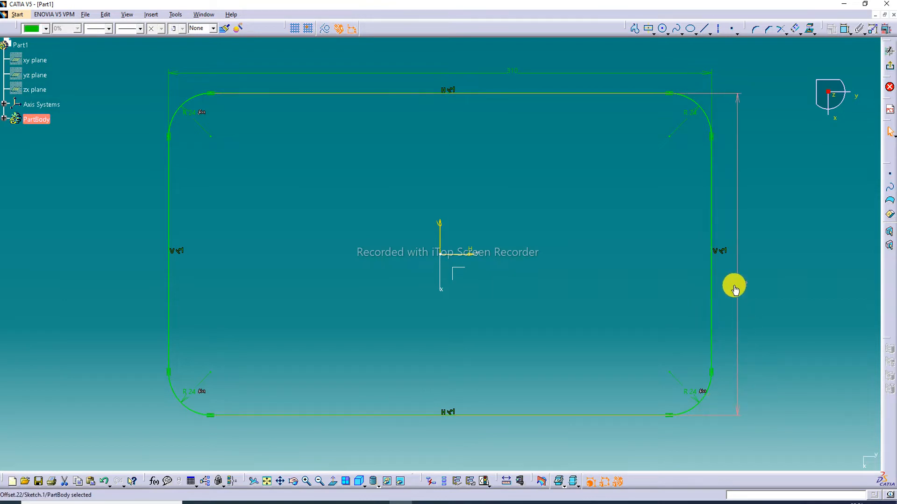
double_click(738, 287)
type("19")
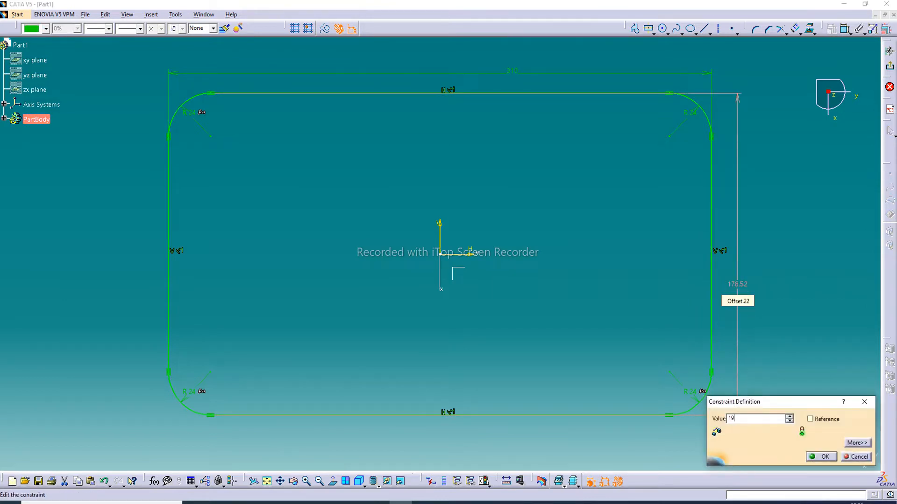
type("6")
key("Return")
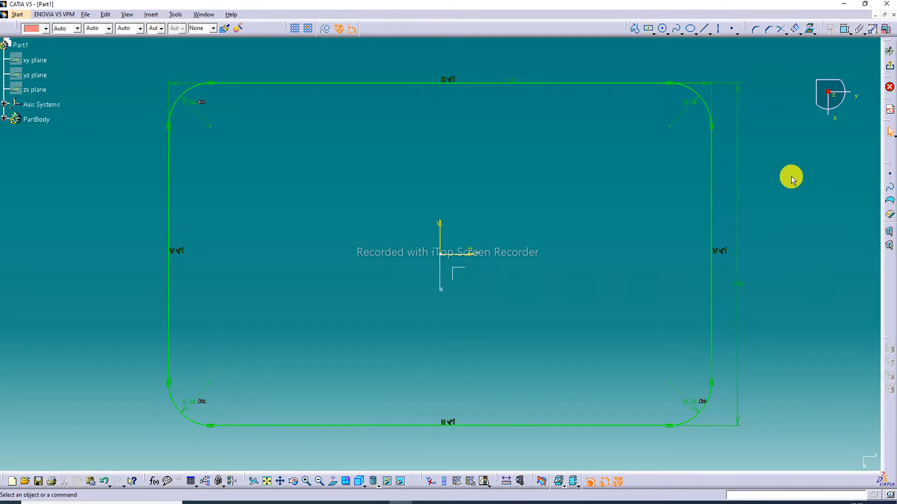
left_click(709, 83)
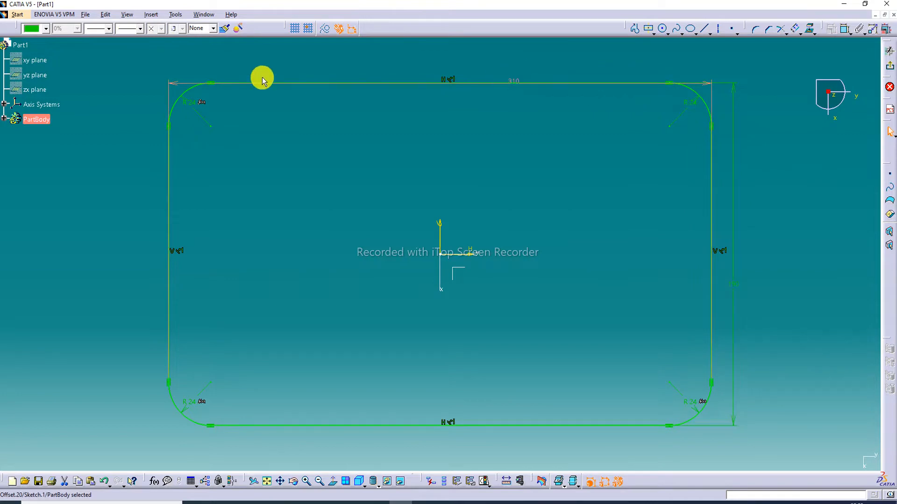
left_click_drag(173, 84, 176, 69)
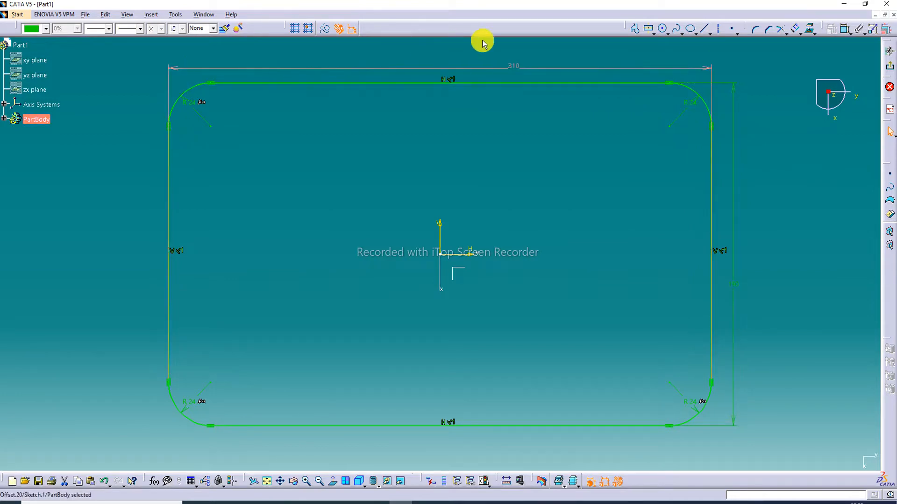
Step: Finish the base sketch and define the sheet metal parameters with a 4 mm default bend radius
left_click(771, 90)
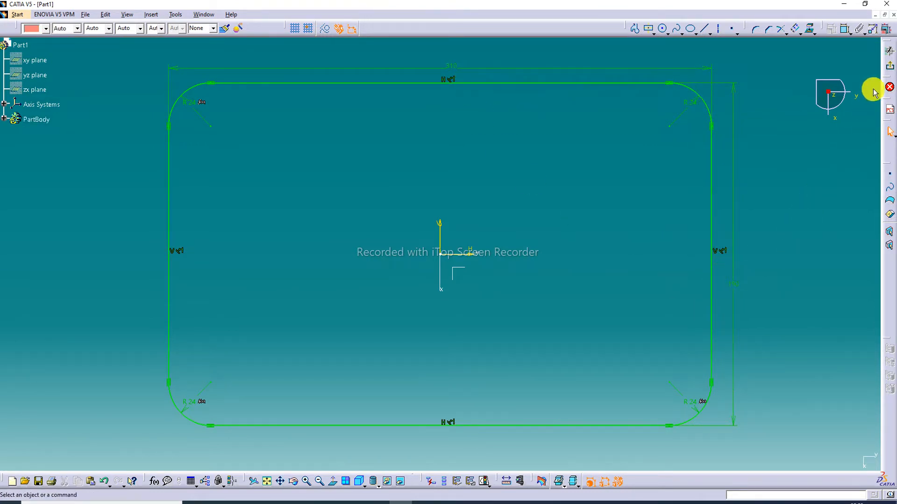
left_click(890, 67)
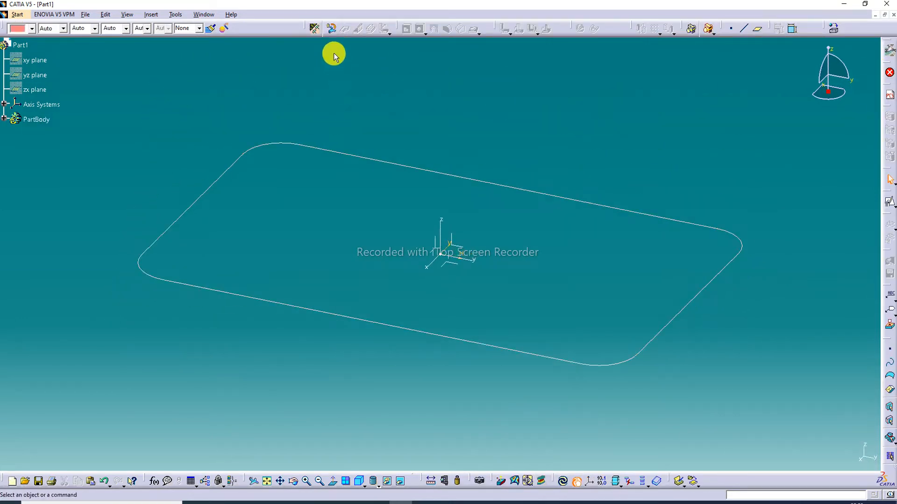
left_click(315, 29)
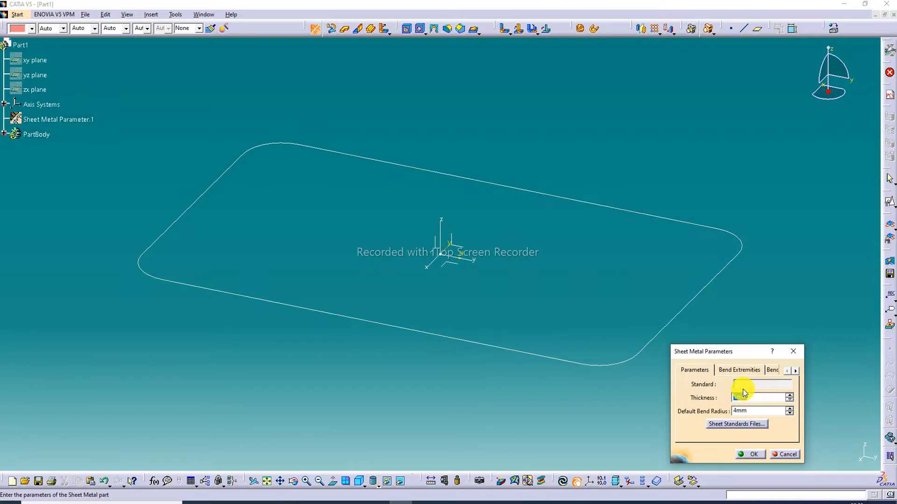
left_click(752, 455)
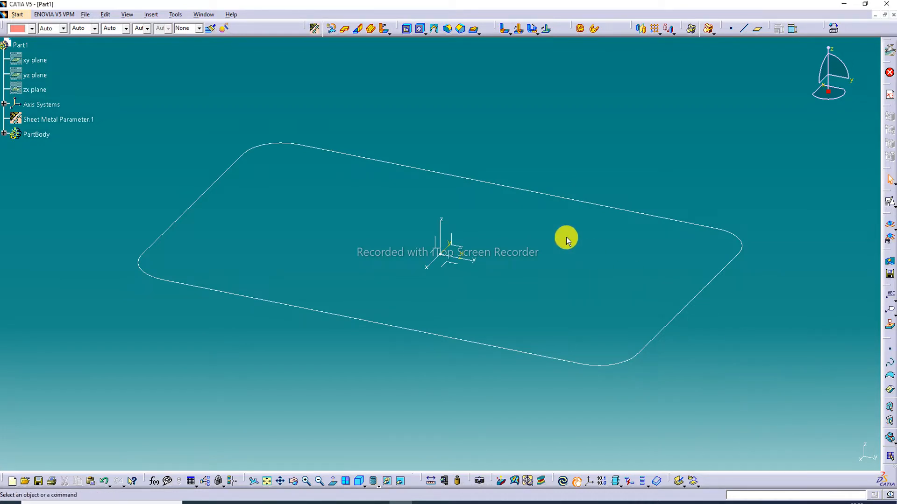
Step: Create a wall from the rounded rectangle sketch with its material side inverted to point downward
left_click(344, 30)
left_click(508, 179)
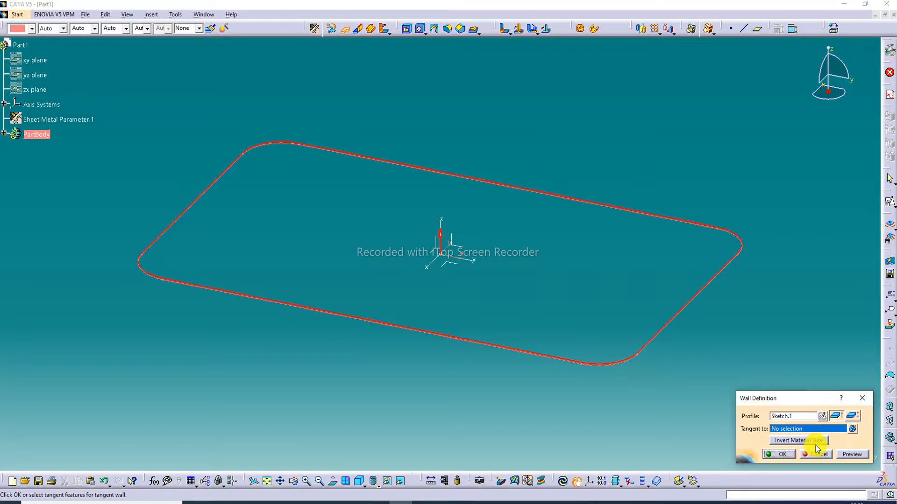
left_click(794, 441)
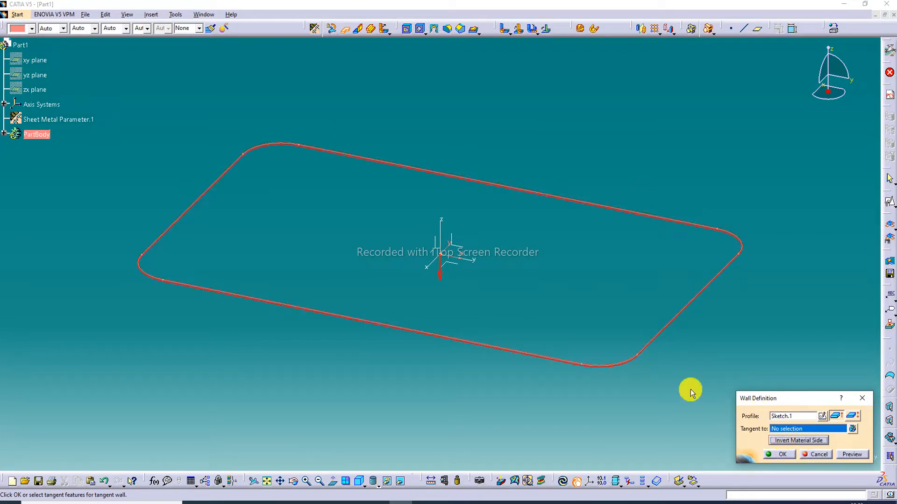
left_click(781, 454)
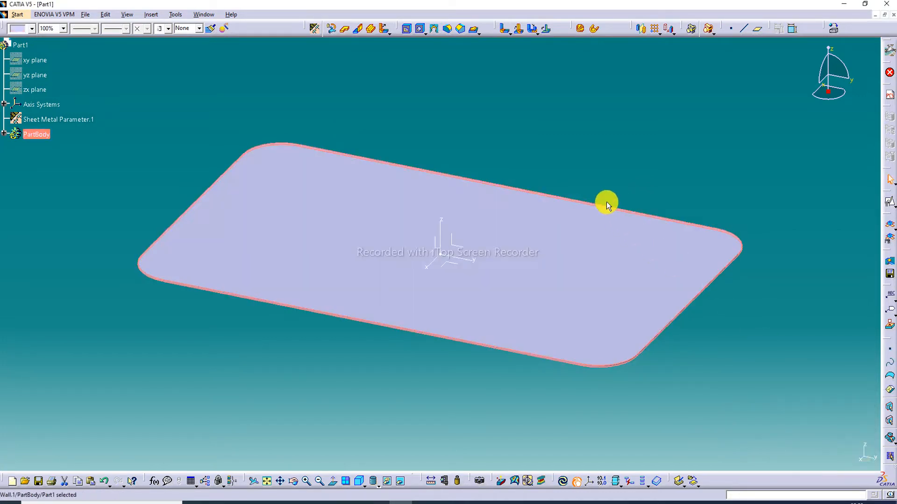
Step: Set the display to Shading with Edges without Smooth Edges and hide the axis system at the origin
left_click(374, 482)
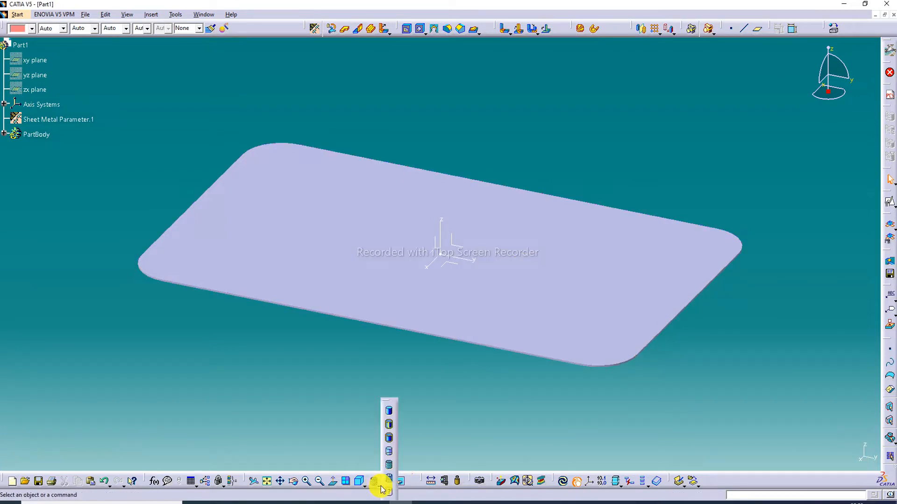
left_click(390, 439)
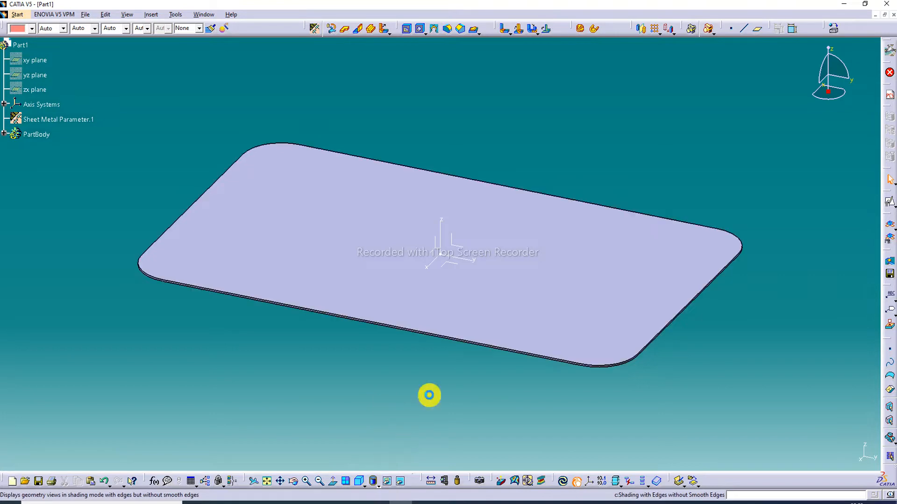
right_click(456, 258)
left_click(473, 286)
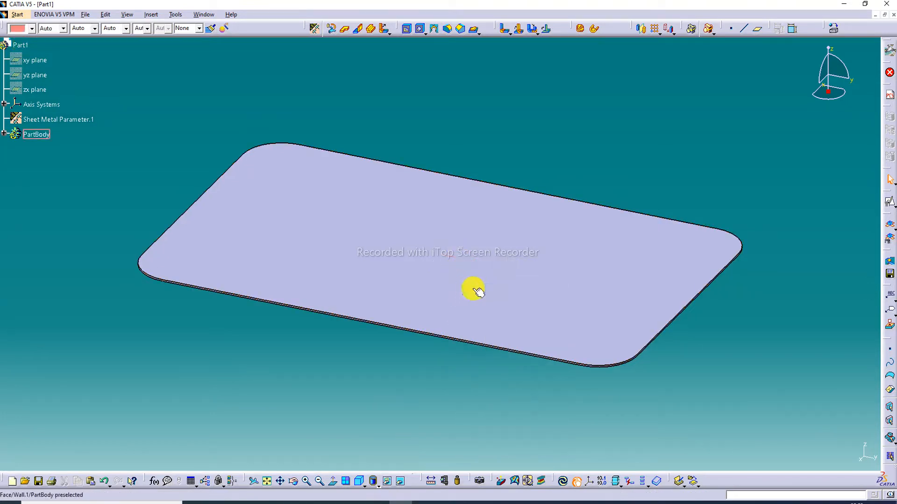
Step: Create a positioned sketch on the wall's top face with the V direction reversed and the axes swapped
middle_click_drag(545, 243, 471, 226)
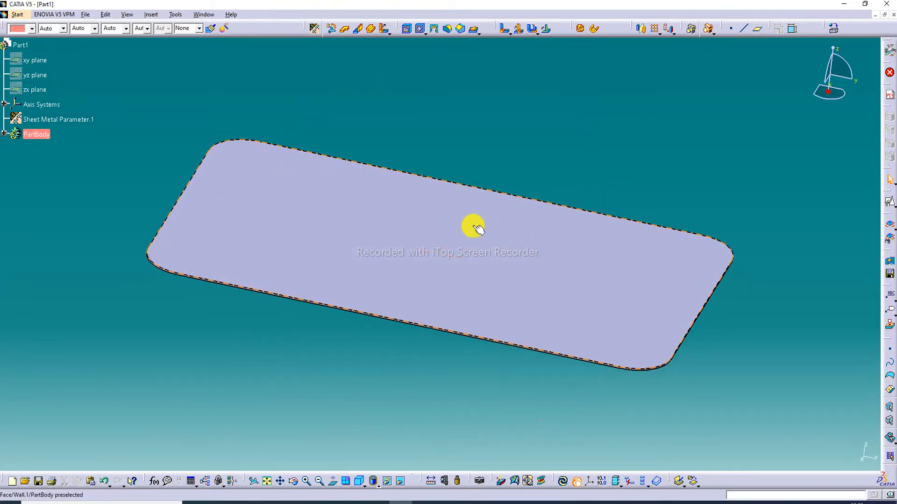
left_click(415, 247)
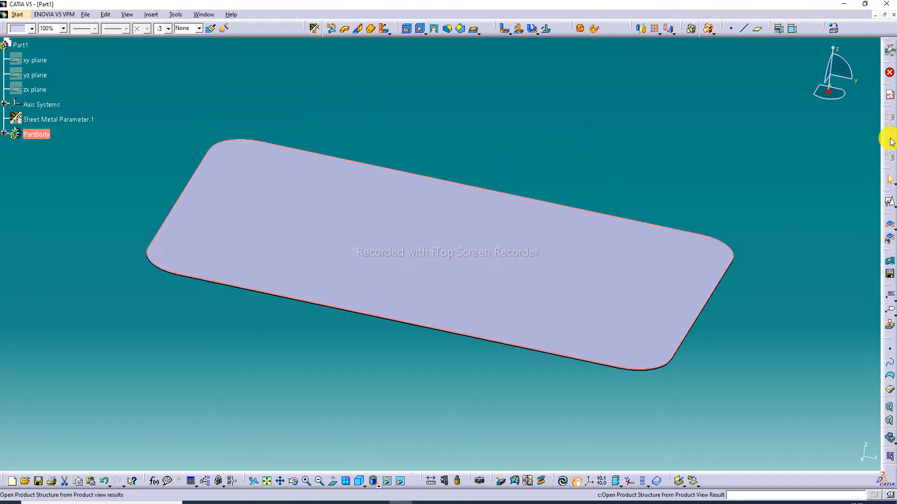
left_click(894, 207)
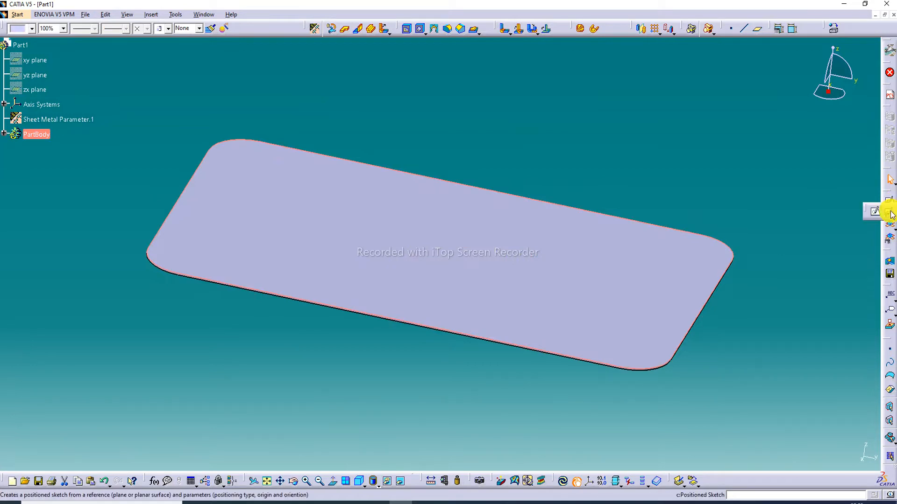
left_click(890, 213)
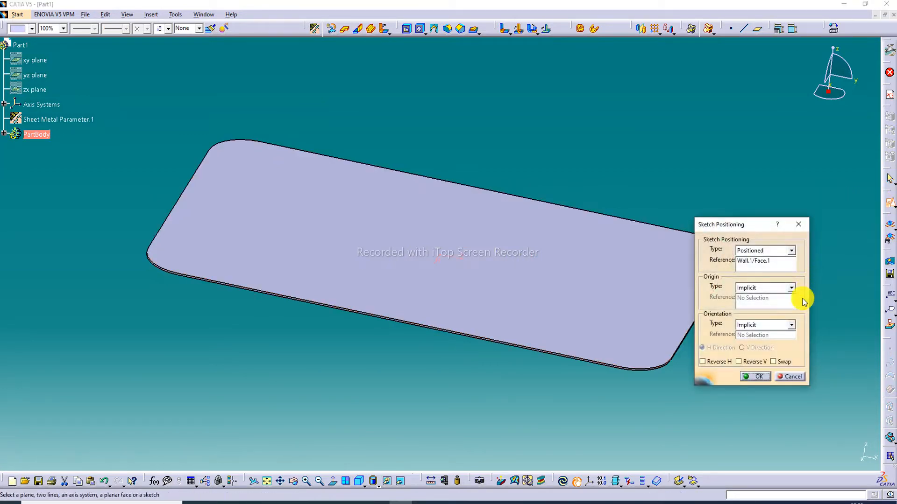
left_click(774, 362)
left_click(738, 362)
left_click(759, 376)
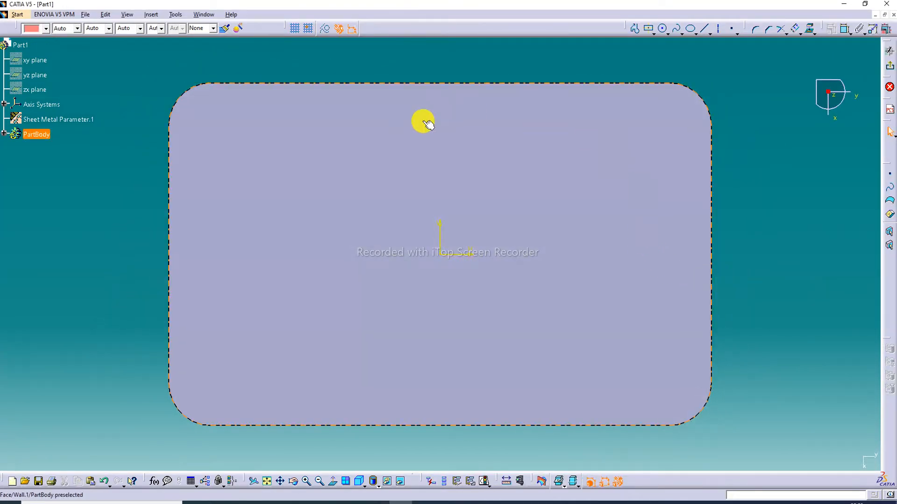
Step: Offset the wall face's outline inward by about 11.6 mm as a single instance
mouse_move(484, 121)
middle_mouse_down()
mouse_move(529, 120)
mouse_move(520, 120)
middle_mouse_up()
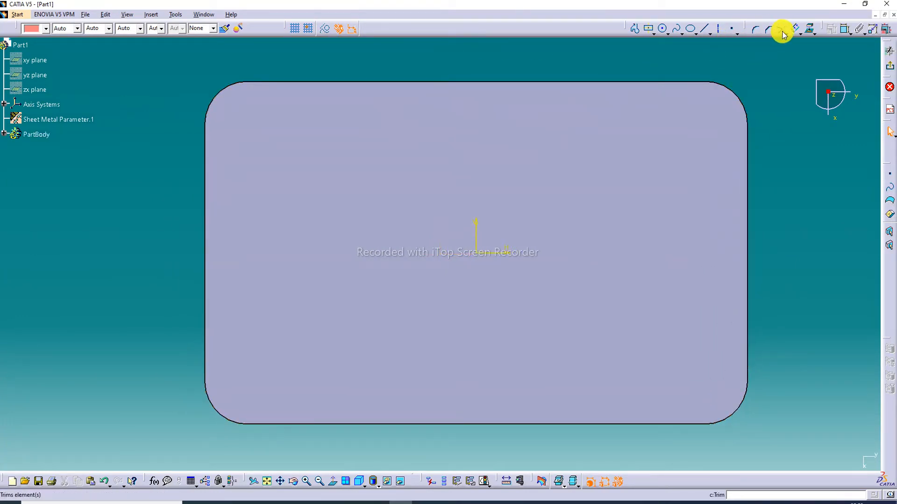
left_click(797, 30)
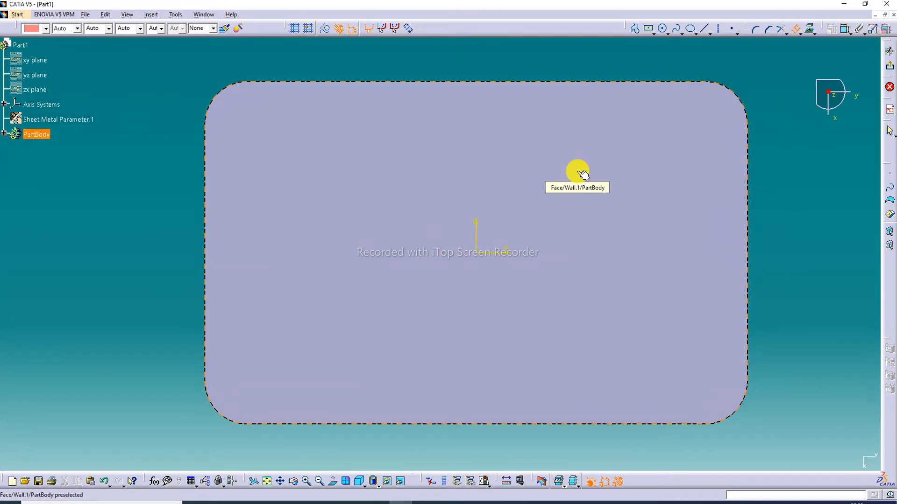
left_click(518, 148)
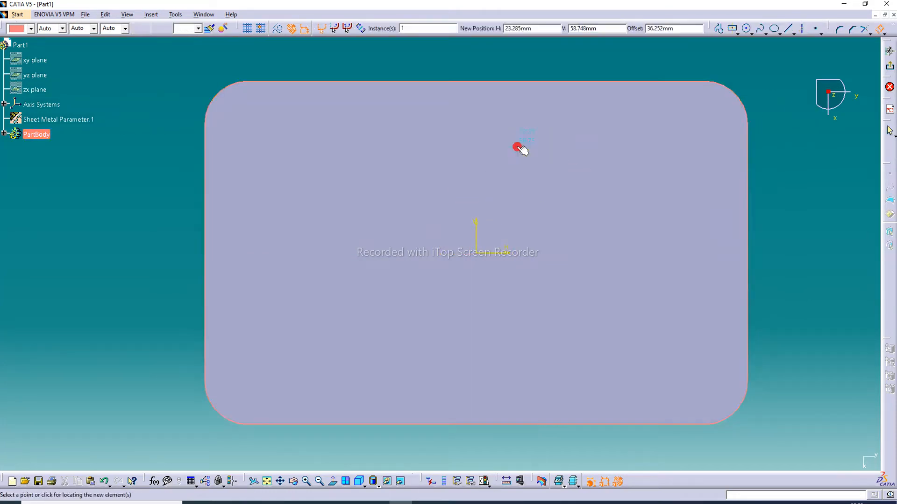
left_click(531, 104)
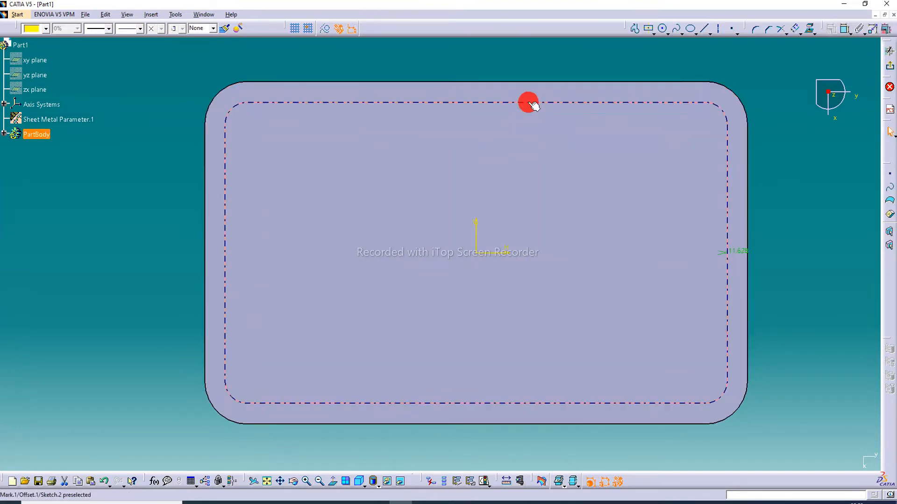
left_click(781, 142)
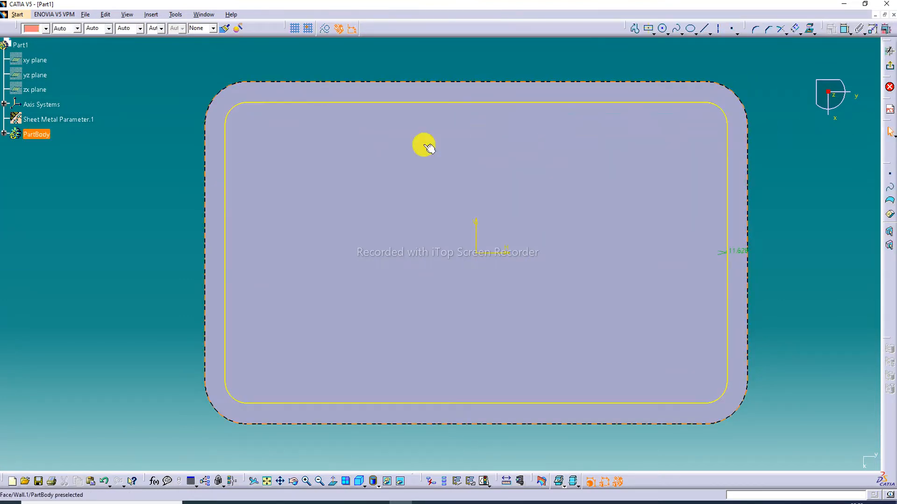
Step: Set the outline's offset to -12 mm and finish the sketch
double_click(737, 252)
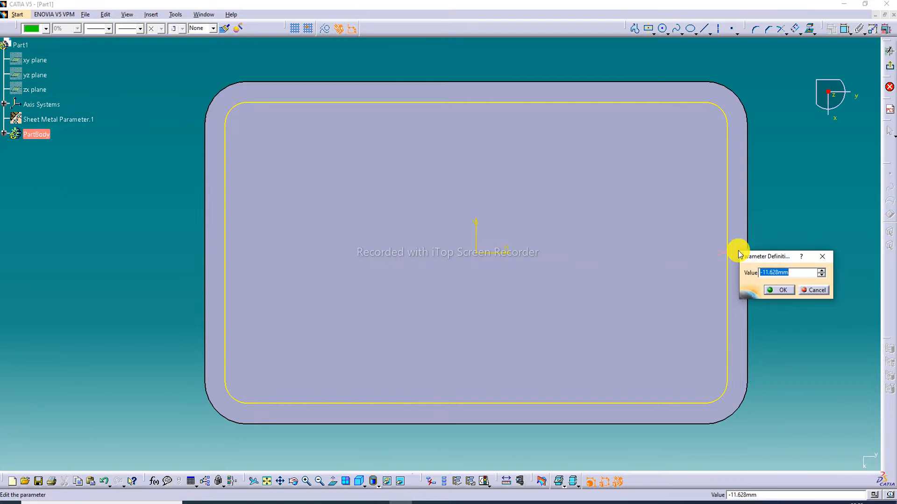
type("-")
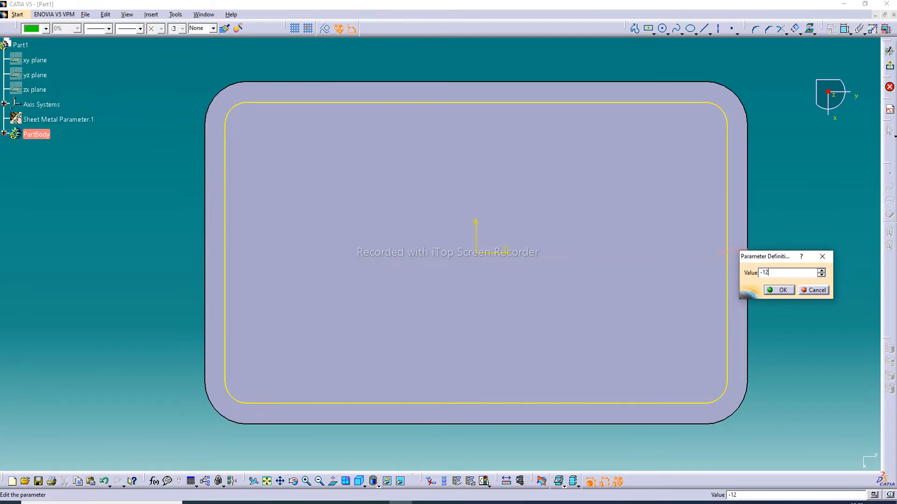
type("12")
key("Return")
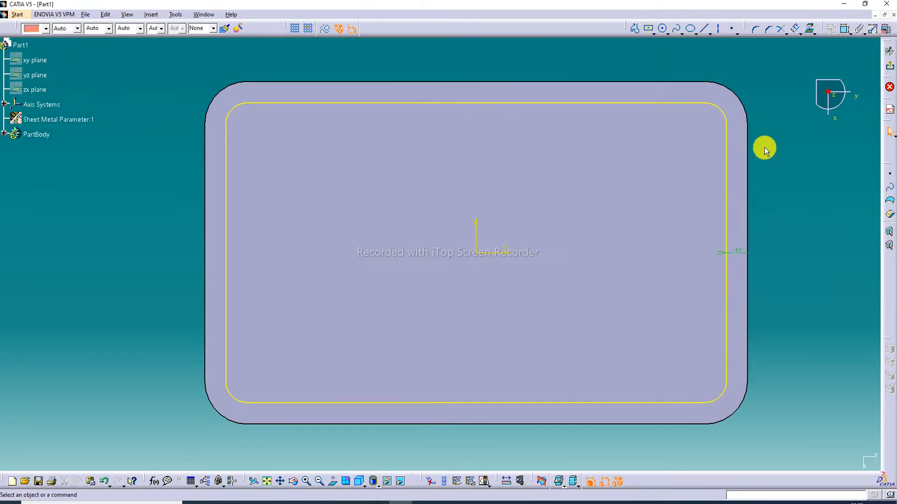
left_click(891, 68)
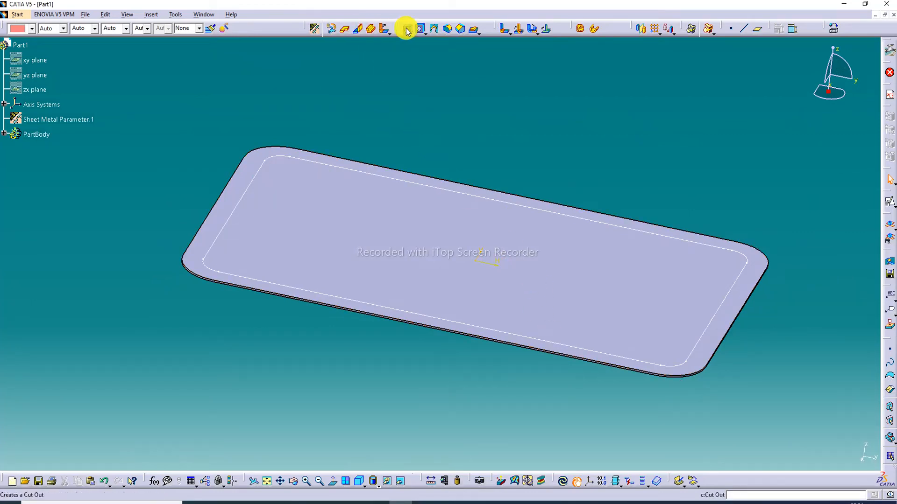
Step: Create a surface stamp from the offset outline with a 90° angle, 35 mm height, 6 mm radius R1 and 8 mm radius R2
left_click(478, 31)
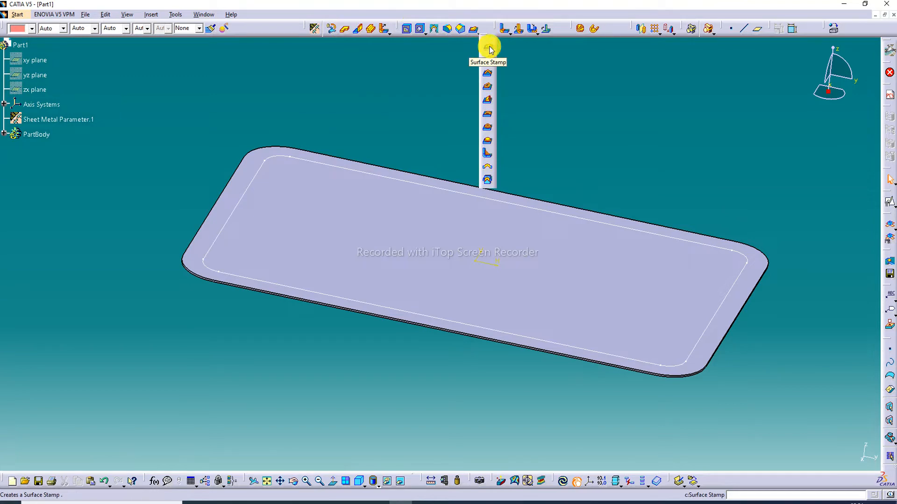
left_click(488, 47)
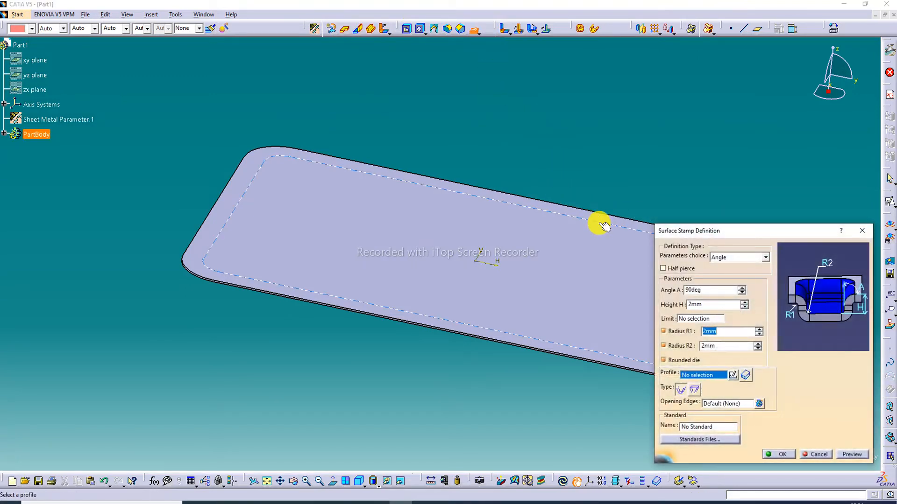
left_click(604, 227)
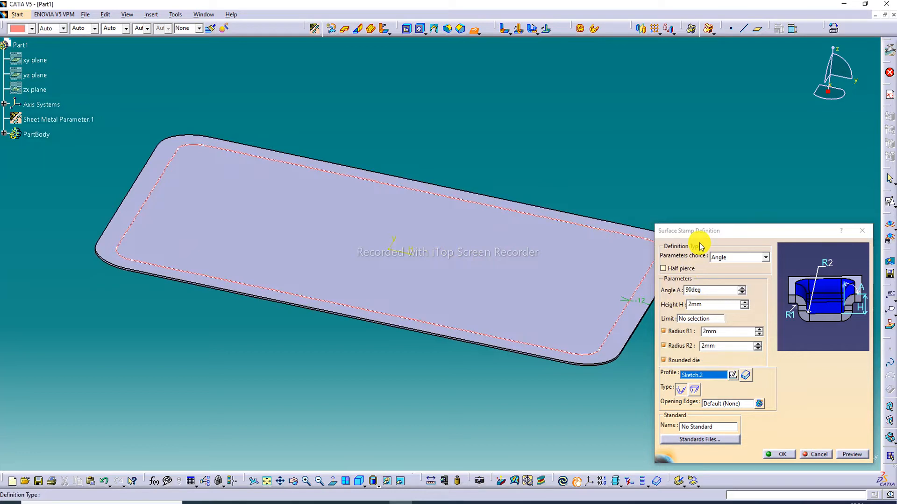
left_click(664, 308)
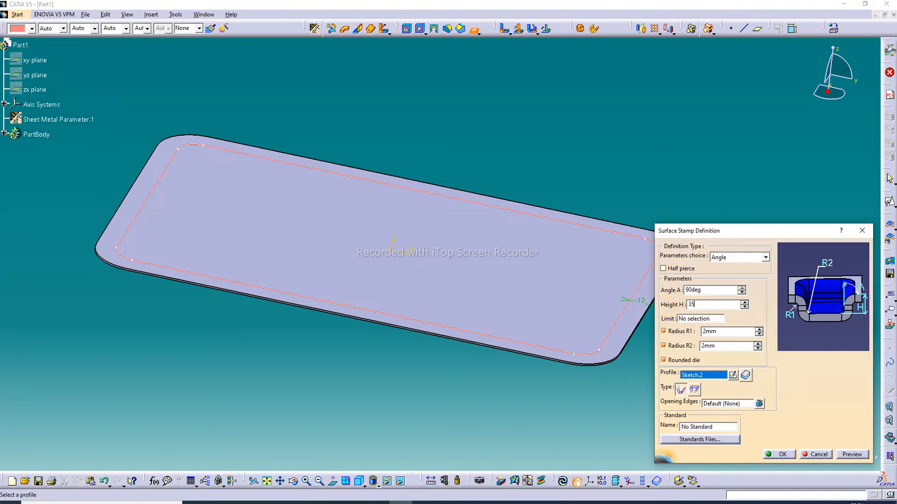
left_click(714, 331)
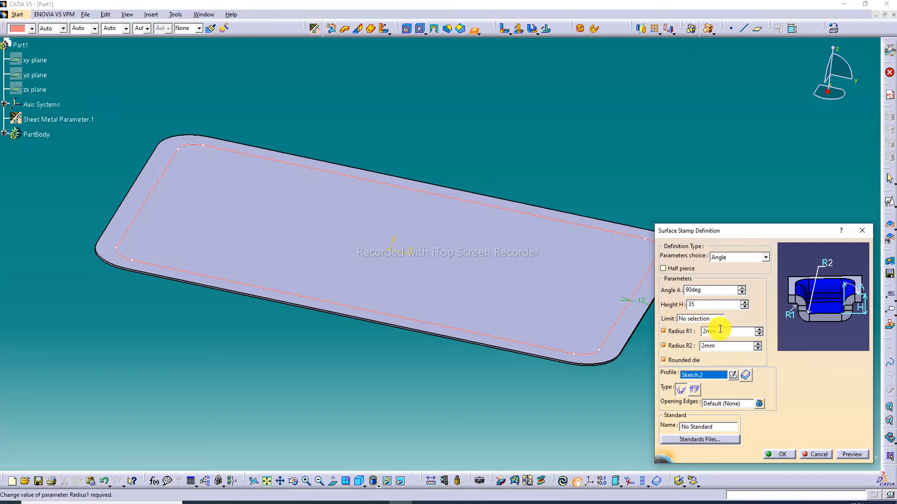
double_click(696, 331)
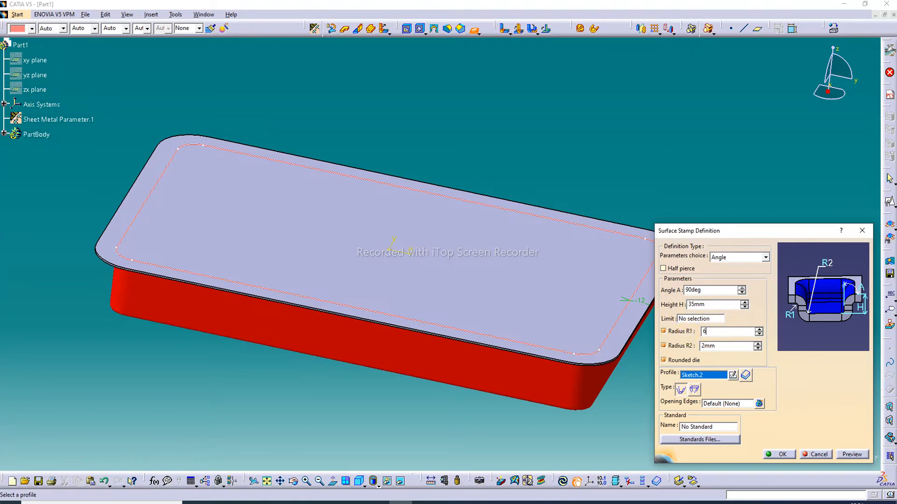
left_click(730, 347)
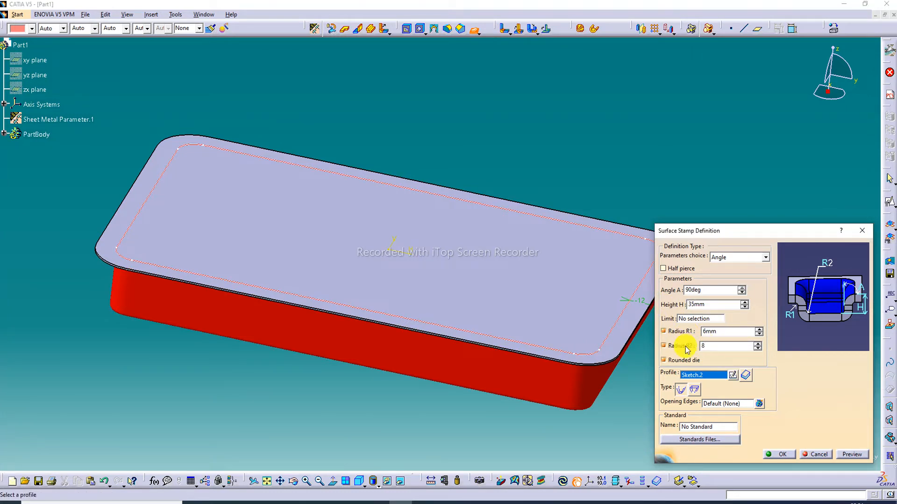
left_click(839, 452)
left_click(779, 454)
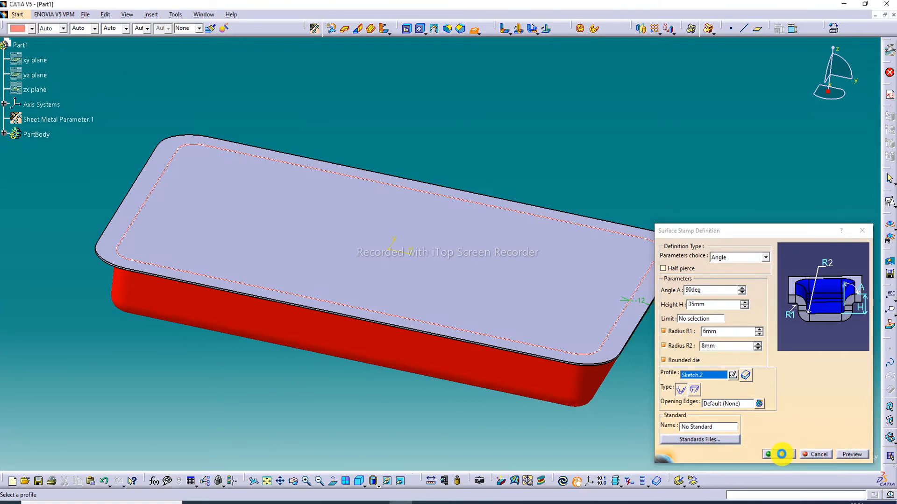
left_click(768, 374)
Step: Set the surface stamp's height to 40 mm and preview the result before accepting it
middle_click_drag(401, 252, 475, 240)
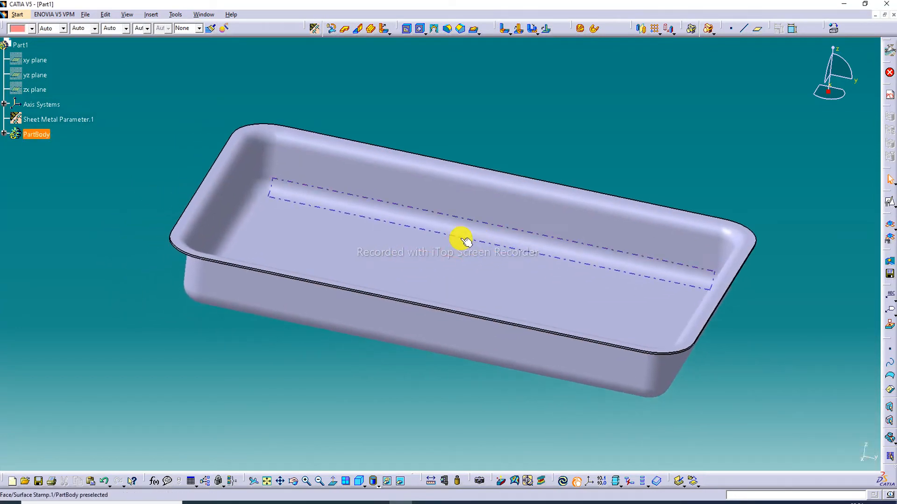
middle_click_drag(322, 209, 364, 266)
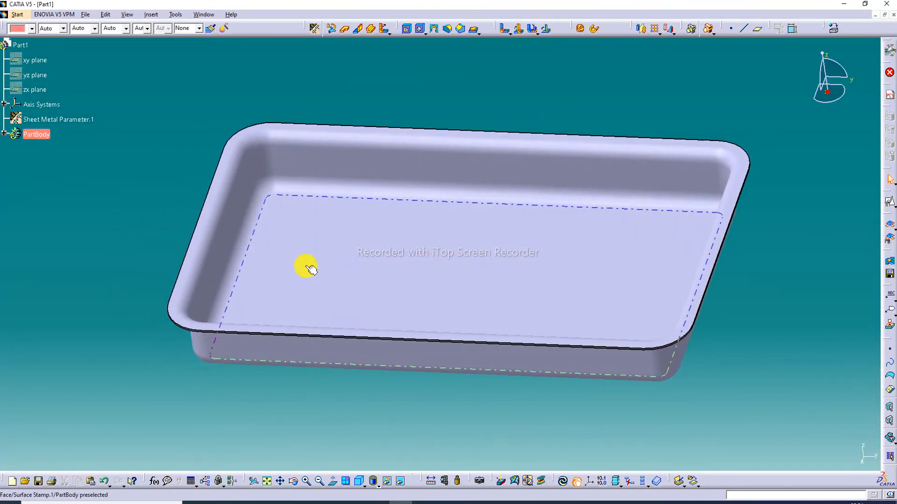
double_click(512, 197)
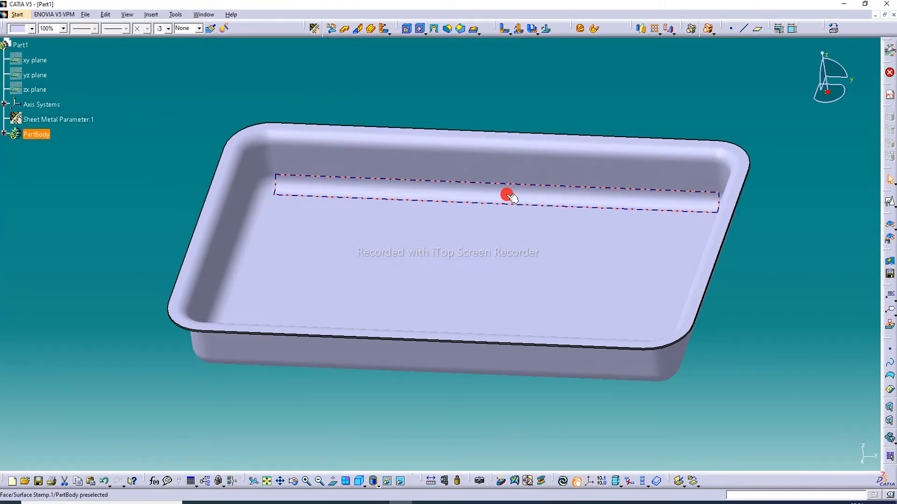
key("Tab")
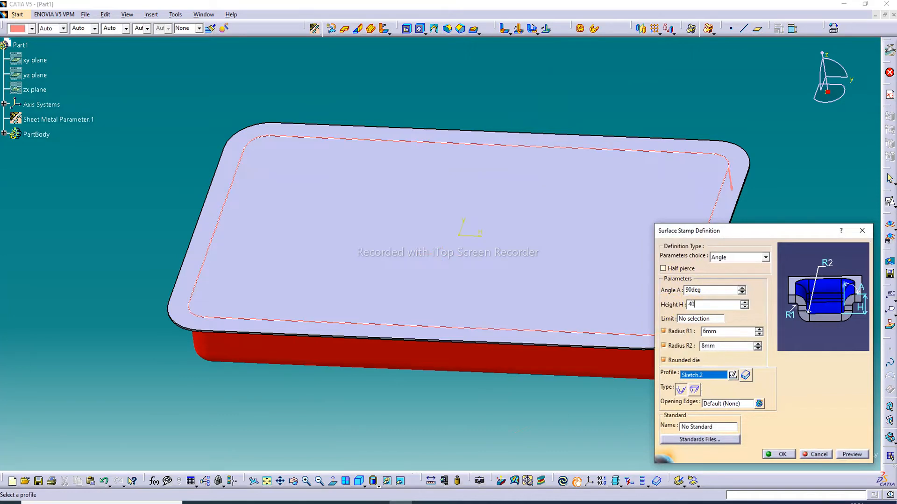
left_click(664, 306)
left_click(851, 456)
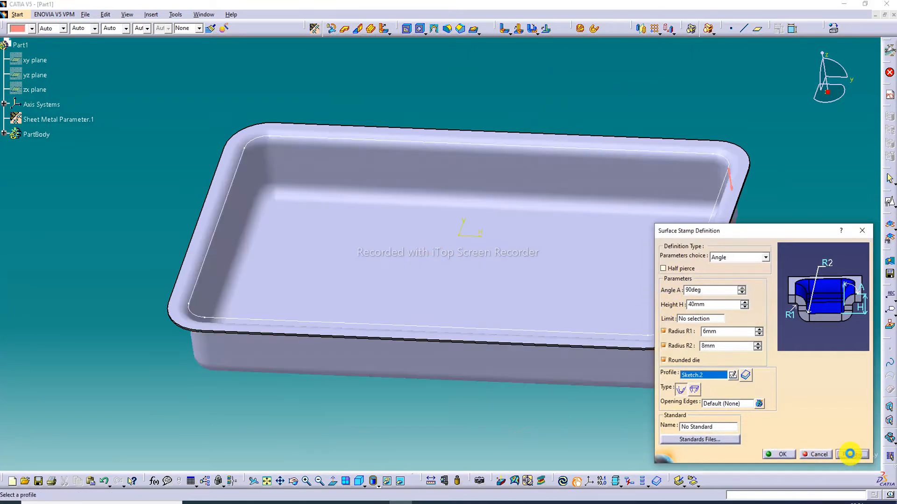
left_click(789, 455)
left_click(723, 263)
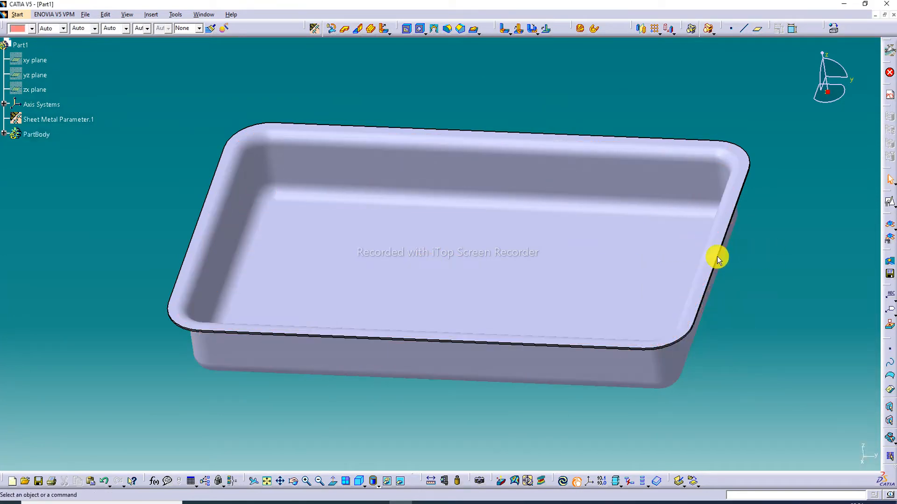
Step: Expand the part body's features and start a basic tear drop with 2 mm length and 2 mm radius
middle_click_drag(364, 244, 375, 190)
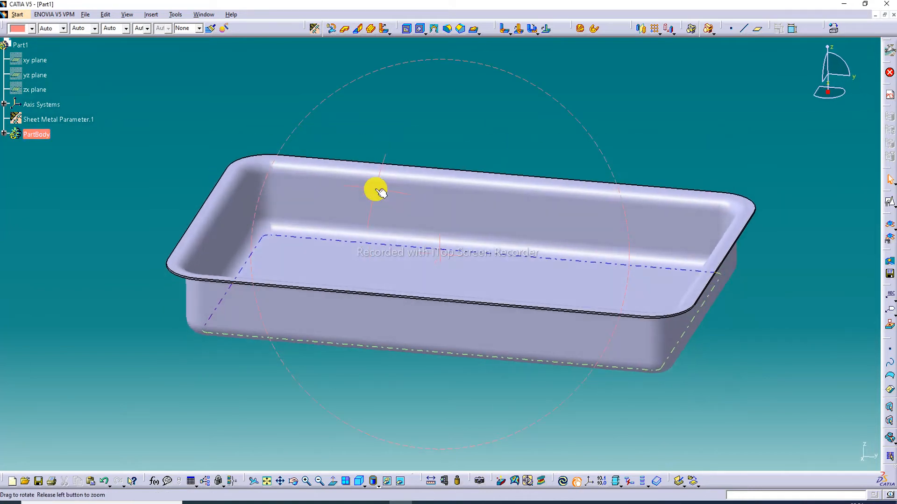
left_click(4, 135)
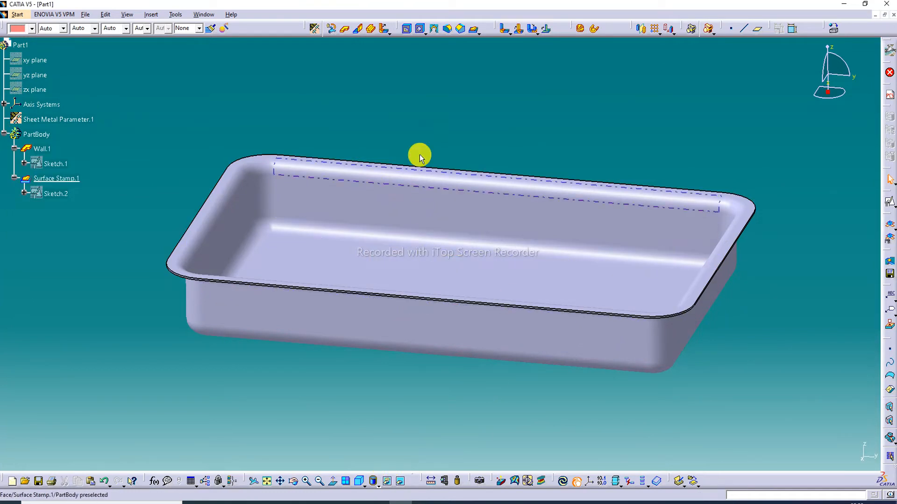
middle_click_drag(408, 289, 413, 269)
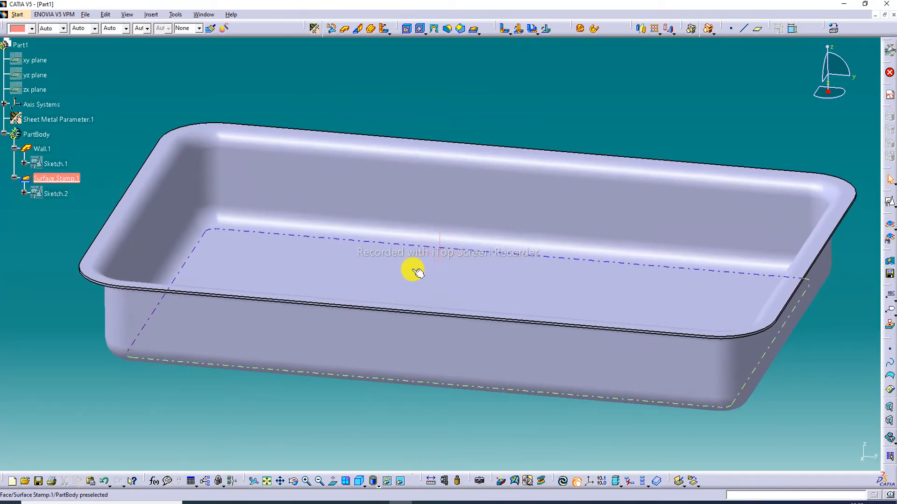
left_click(386, 31)
left_click(397, 71)
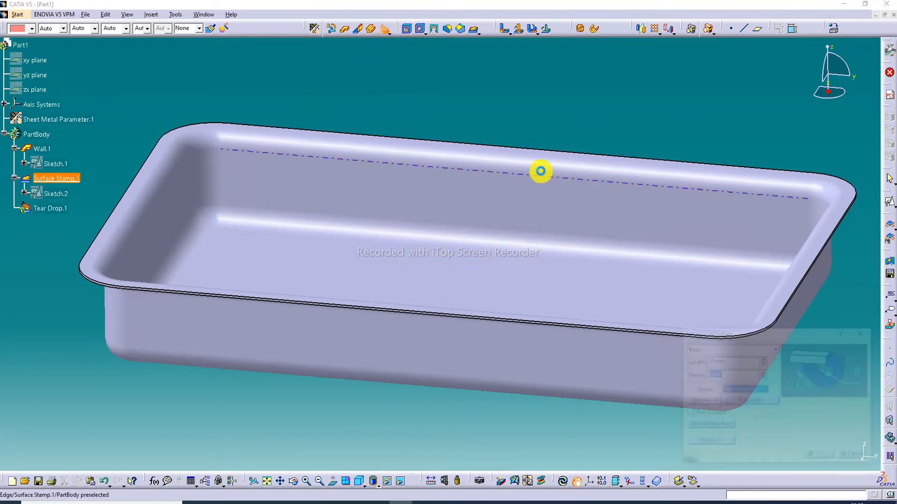
double_click(732, 364)
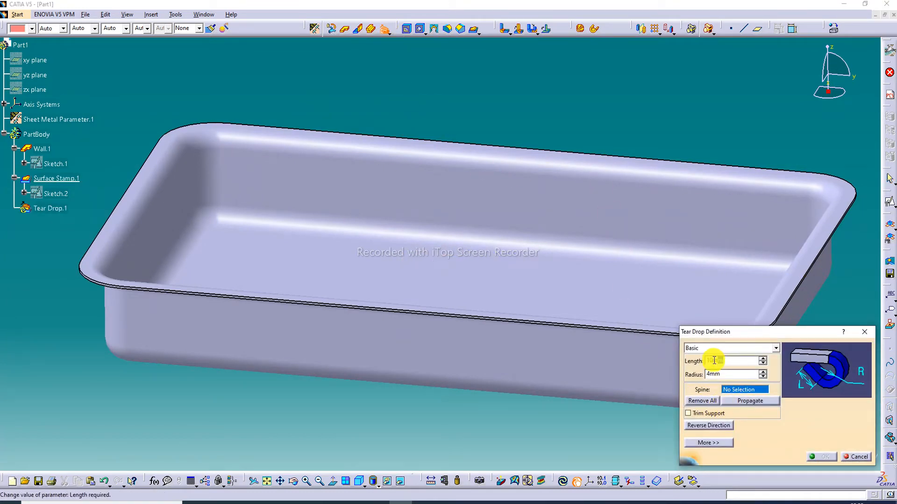
type("2")
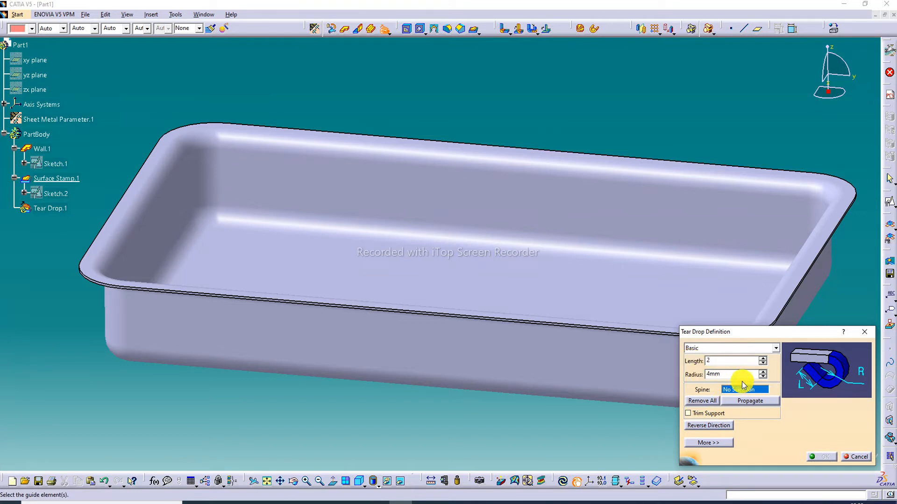
left_click_drag(741, 376, 686, 380)
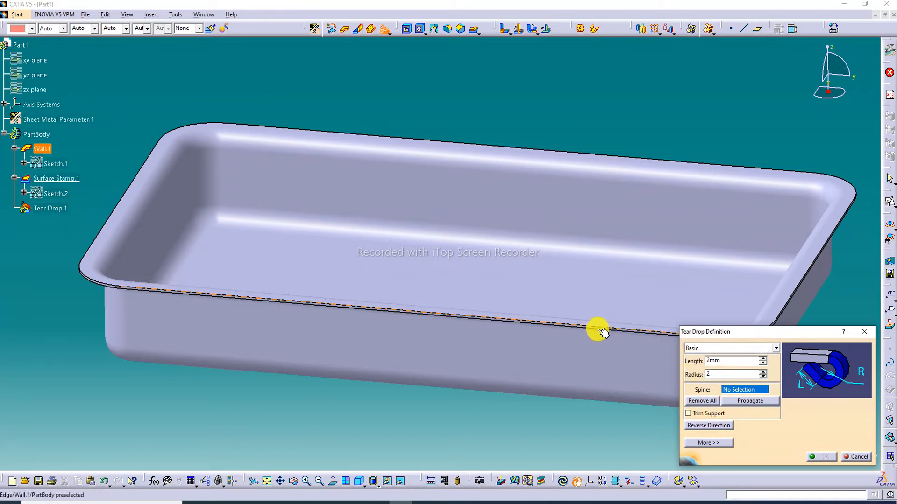
Step: Create the tear drop along all eight outer edges of the tray's rim, including the rounded corners
left_click(551, 322)
middle_click_drag(773, 308, 756, 256)
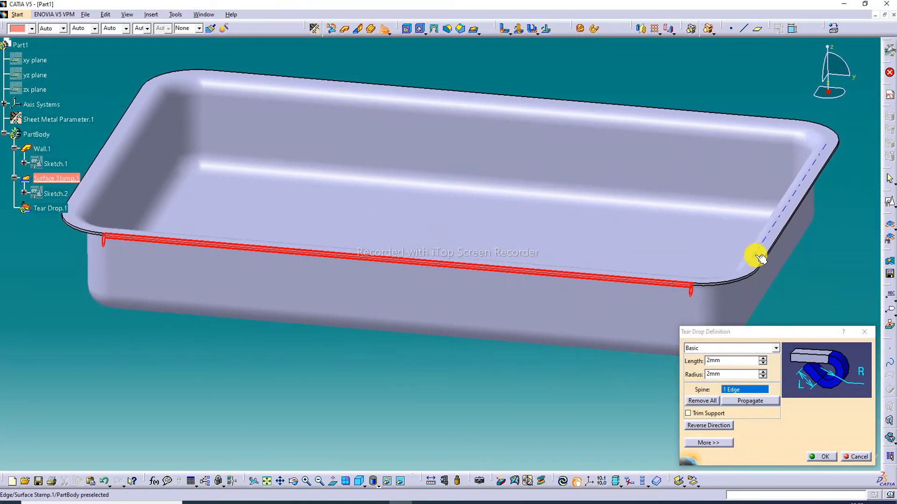
left_click(759, 258)
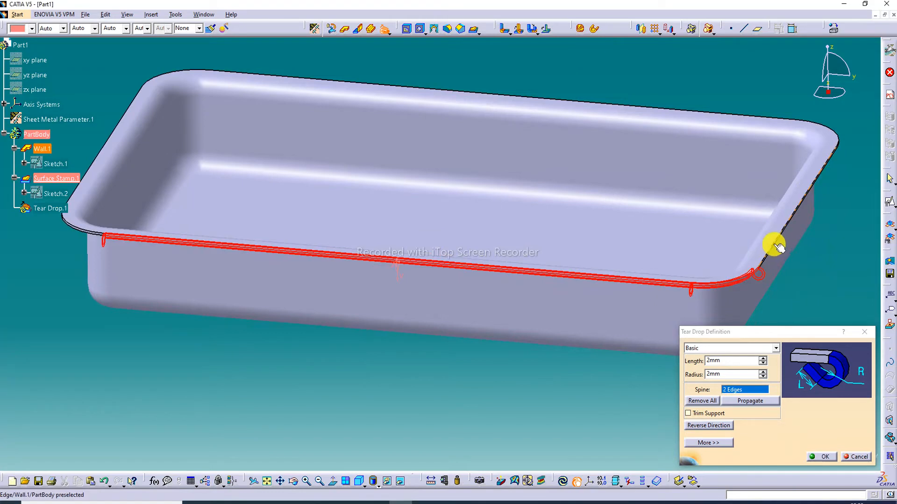
middle_click_drag(783, 201, 781, 190)
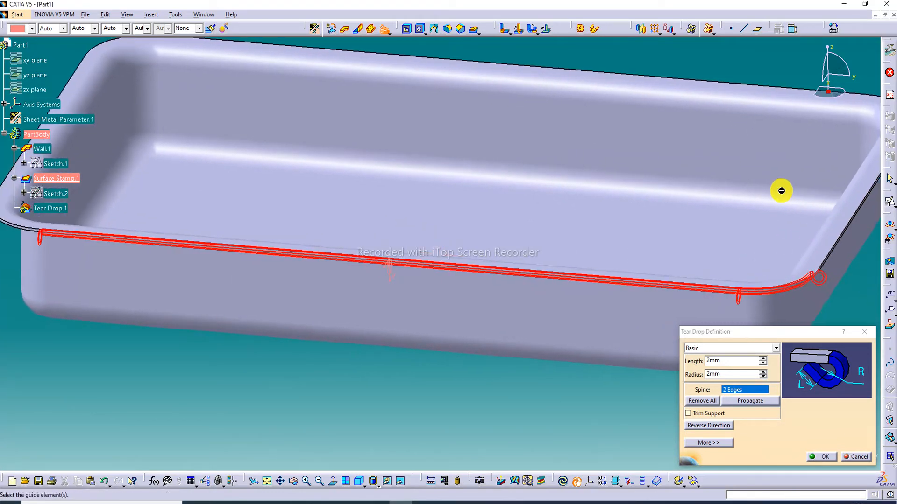
left_click(838, 242)
middle_click_drag(819, 222, 779, 310)
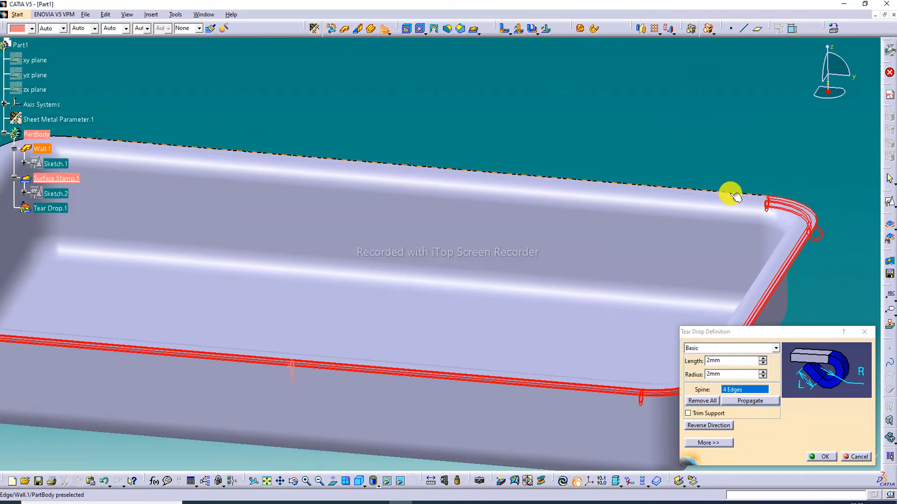
left_click(732, 191)
middle_click_drag(632, 224, 774, 272)
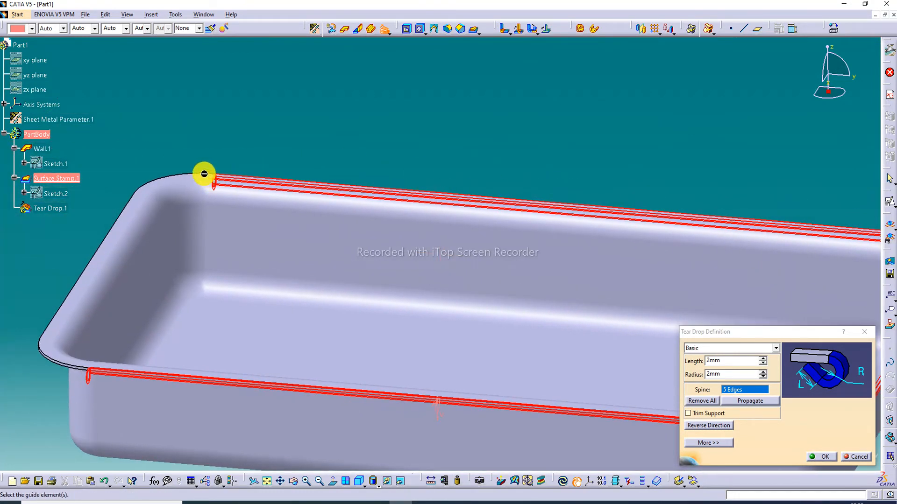
left_click(132, 207)
left_click(124, 213)
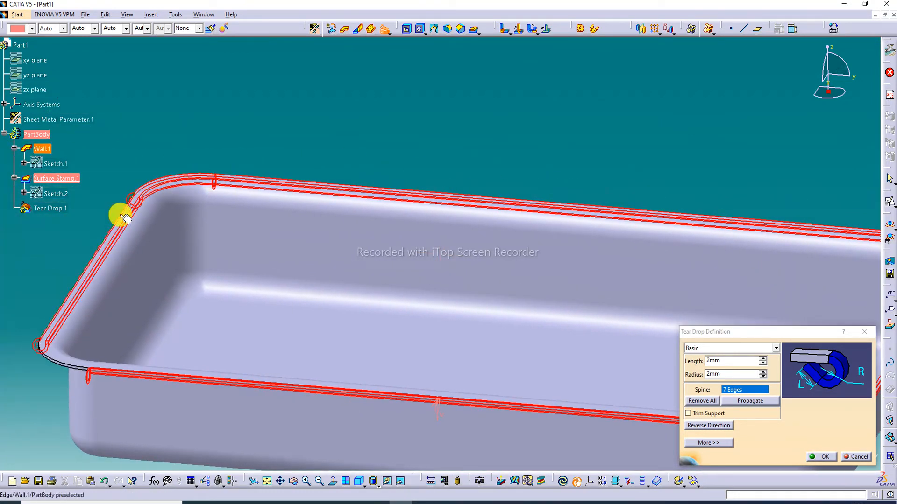
left_click(63, 362)
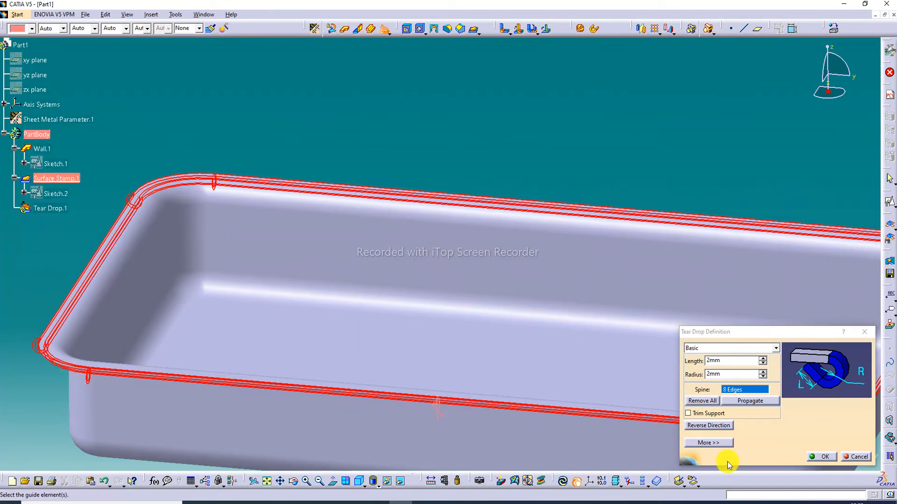
left_click(823, 458)
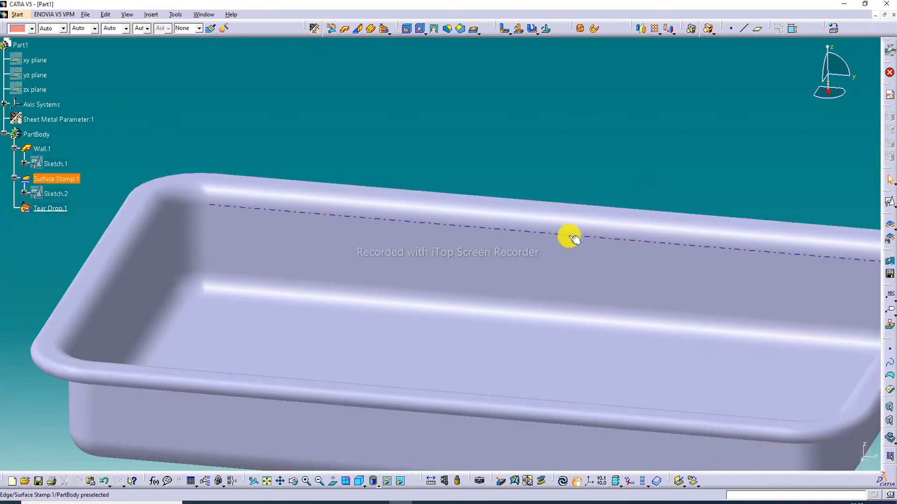
Step: Examine the rolled tear drop rim along the tray's sides and corners
middle_click_drag(569, 236, 568, 172)
scroll(571, 177, "up", 1)
middle_click(570, 178)
scroll(570, 181, "down", 1)
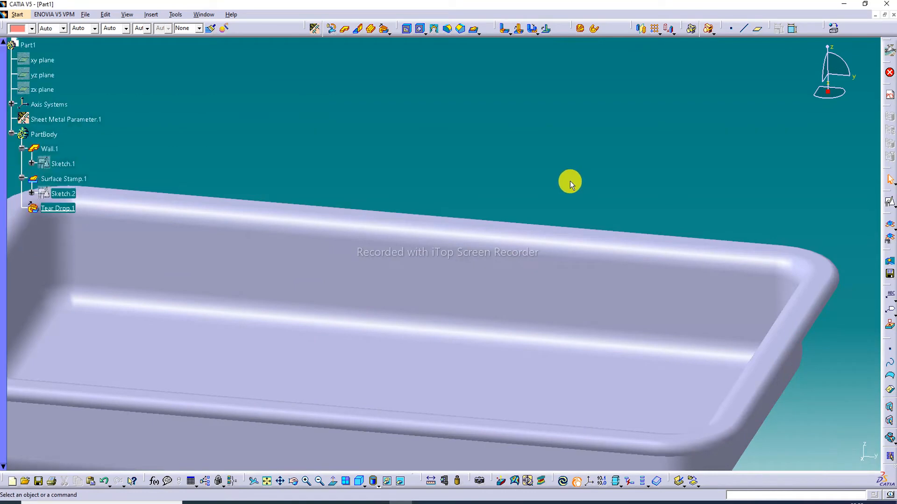
left_click(554, 203)
middle_click_drag(555, 203, 552, 197)
middle_click_drag(552, 198, 579, 240)
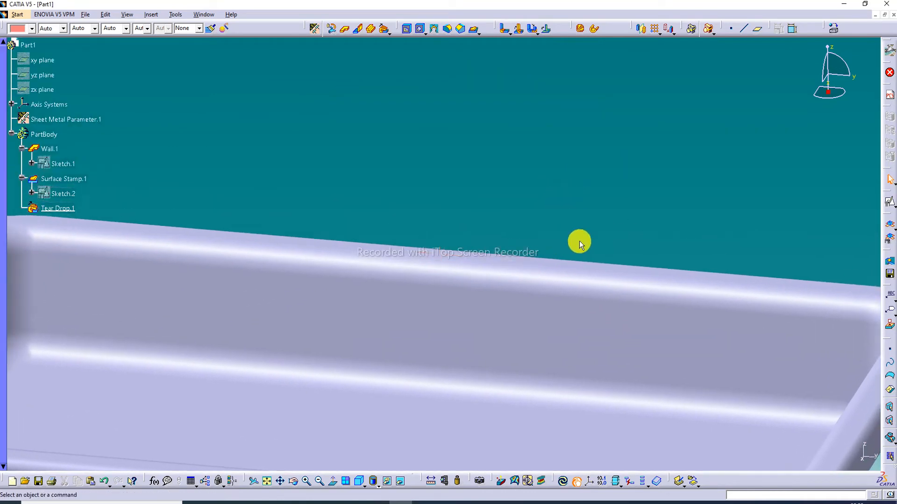
middle_click(472, 294)
left_click(471, 294)
middle_click_drag(471, 294, 497, 247)
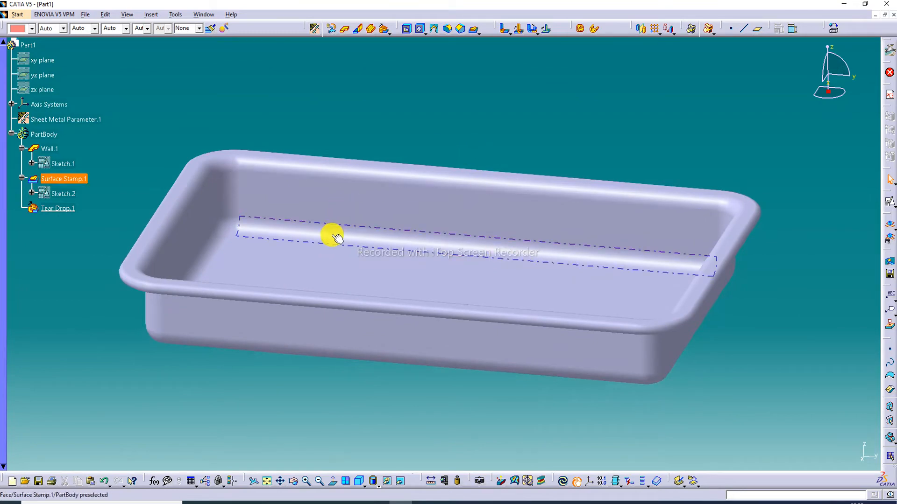
left_click(337, 266)
middle_click_drag(335, 238, 367, 220)
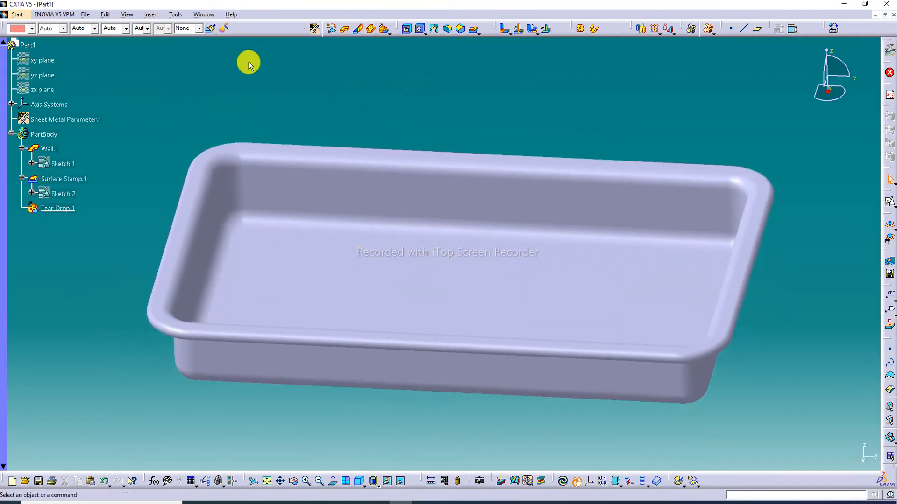
Step: Switch the display to Shading with Material and apply Steel from the metal materials to the part body
left_click(377, 486)
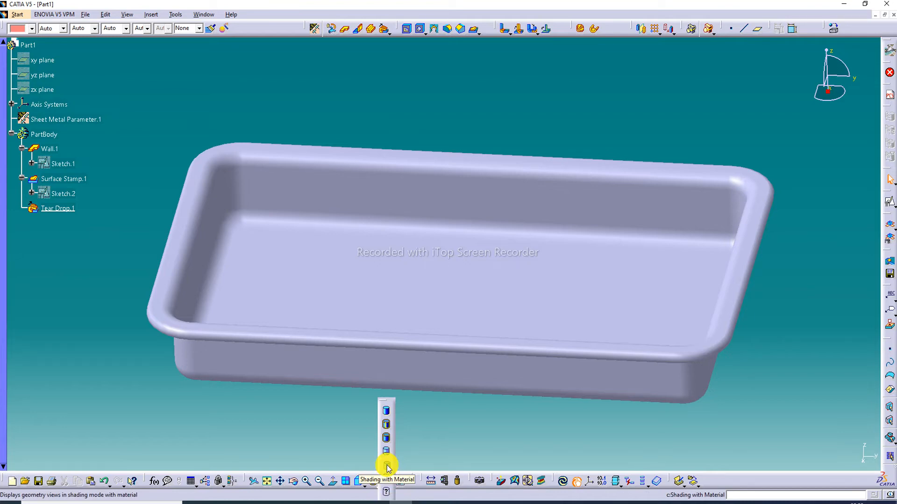
left_click(387, 467)
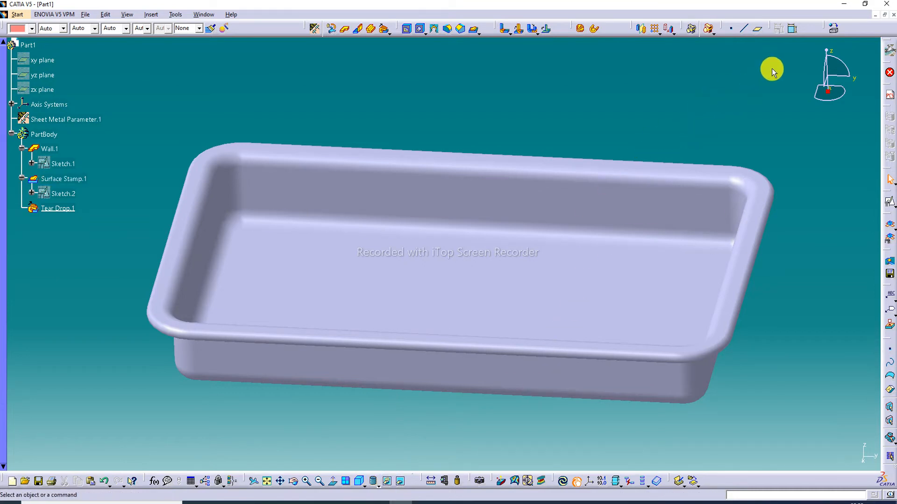
left_click(830, 33)
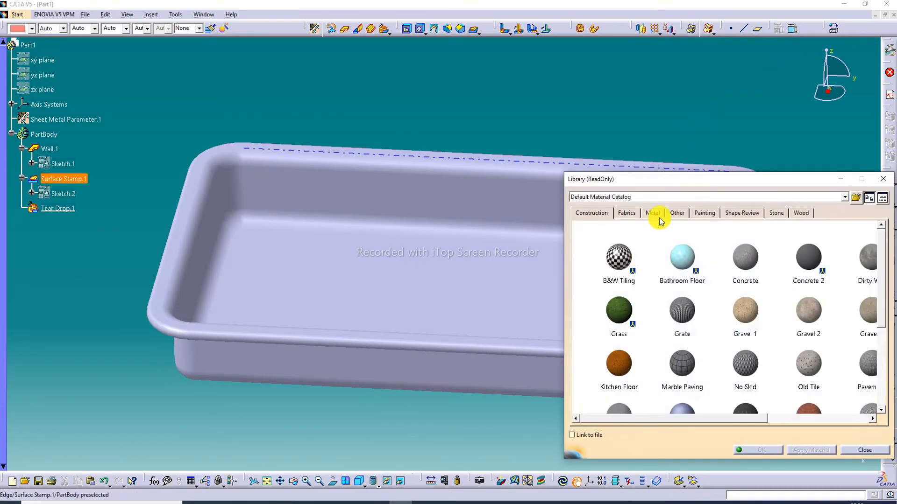
left_click(657, 213)
scroll(631, 336, "down", 1)
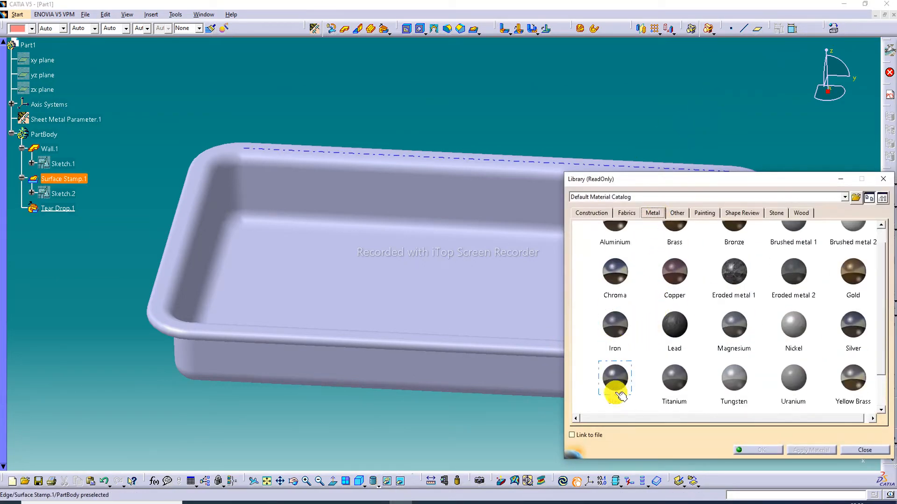
left_click_drag(614, 390, 541, 384)
left_click(766, 450)
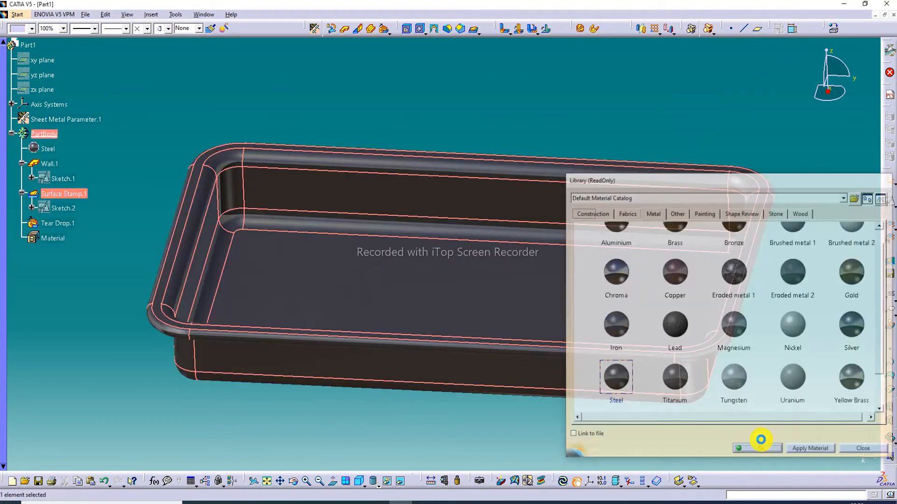
left_click(376, 118)
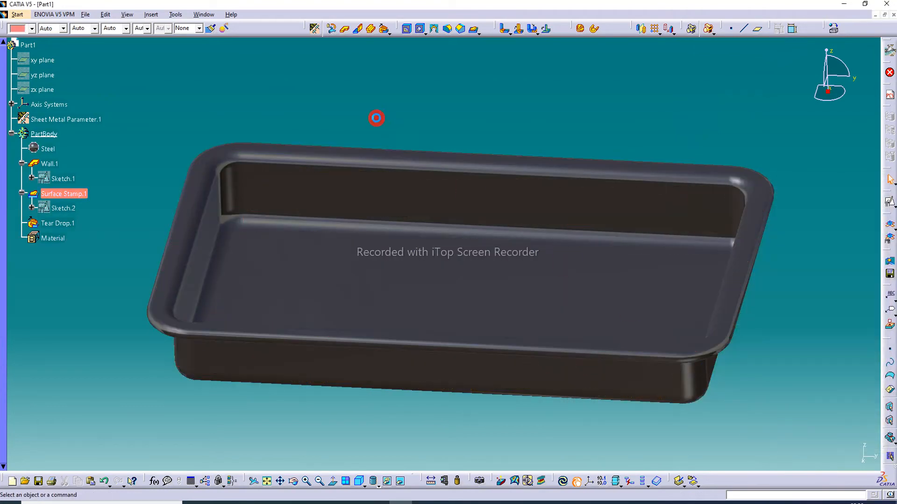
Step: Open the rendering properties of the part body's Steel material and raise its reflectivity to 1.00
right_click(52, 150)
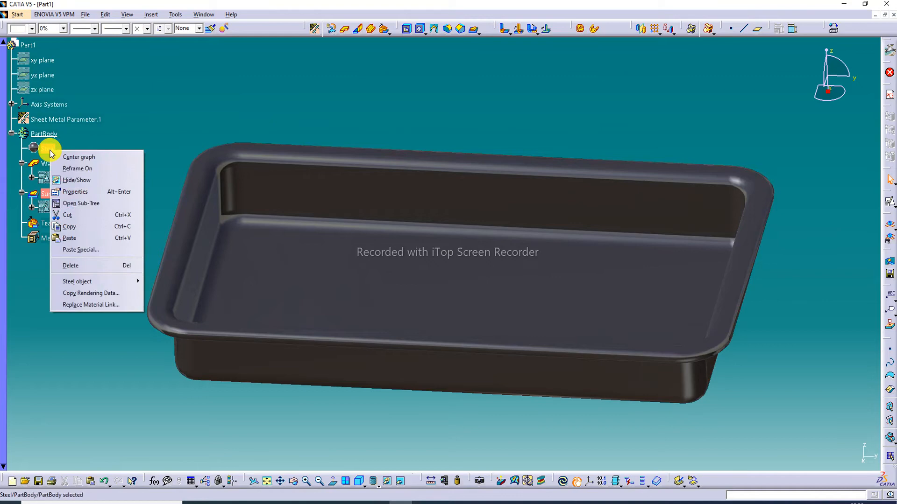
left_click(74, 192)
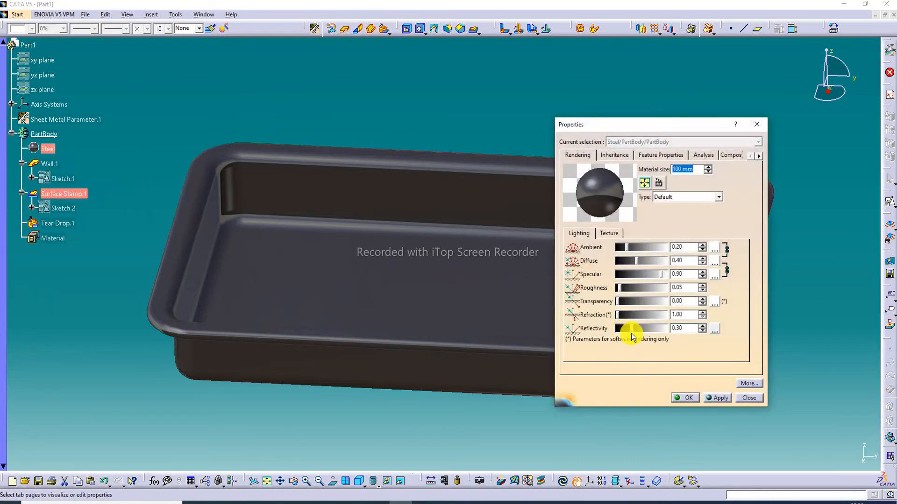
left_click_drag(632, 330, 666, 329)
Step: Try the predefined Meeting room reflection on the steel, settle on Road instead, and accept the material properties
left_click(715, 329)
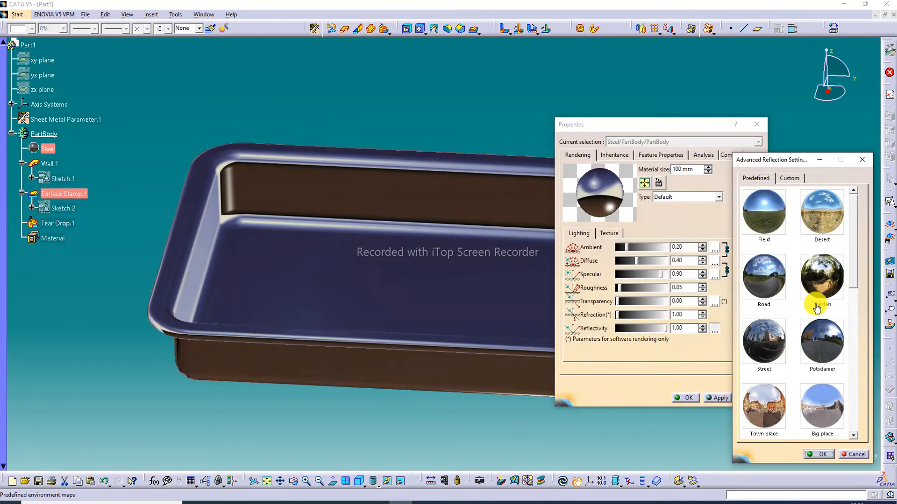
scroll(816, 315, "down", 5)
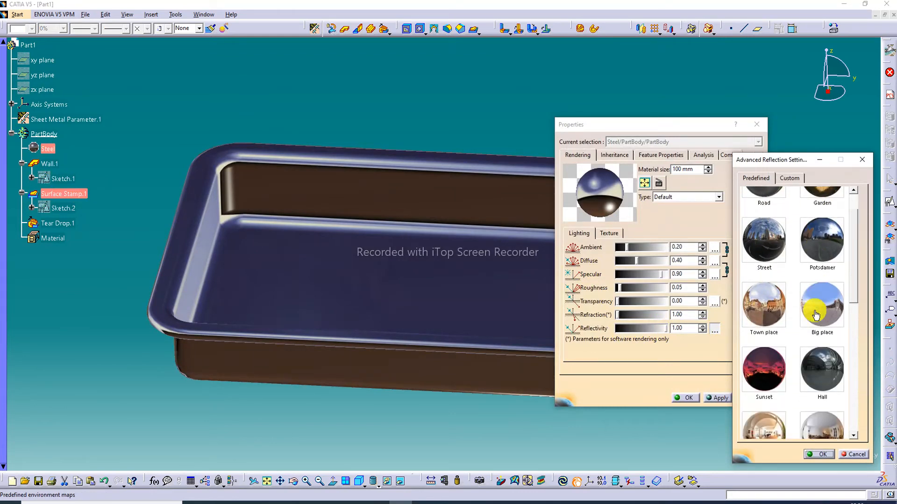
left_click(829, 370)
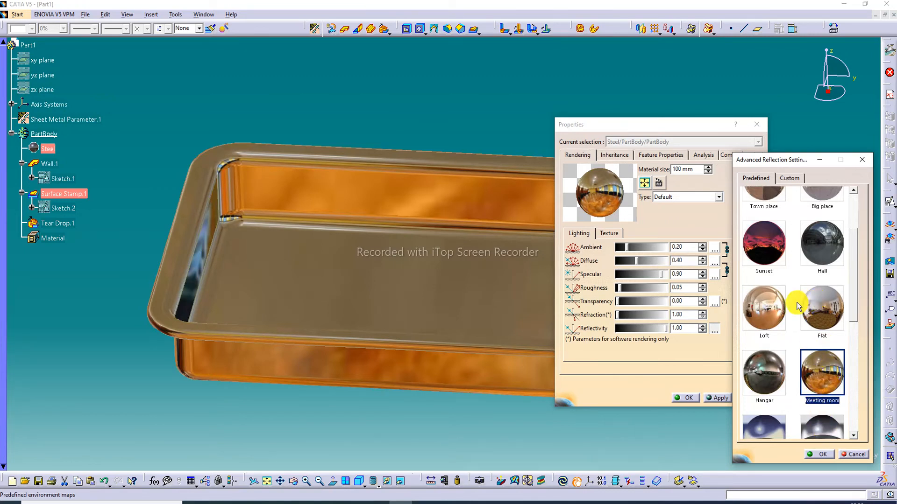
scroll(797, 302, "up", 5)
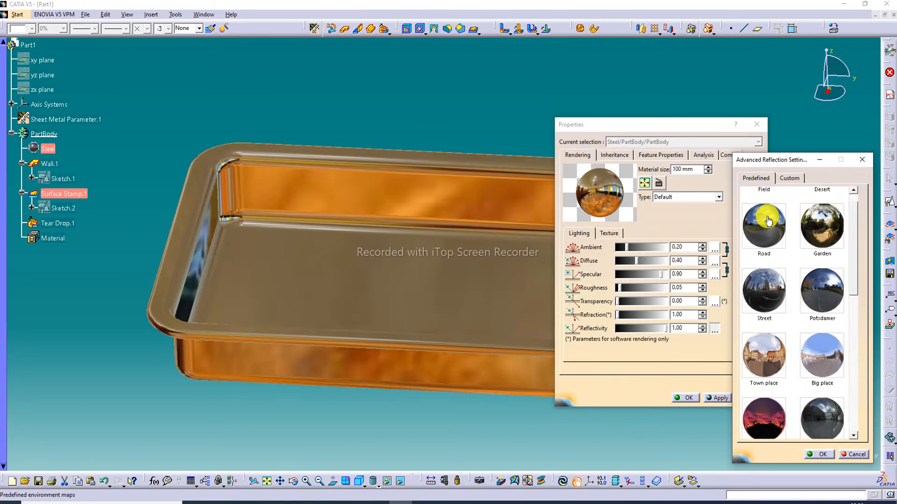
left_click(765, 228)
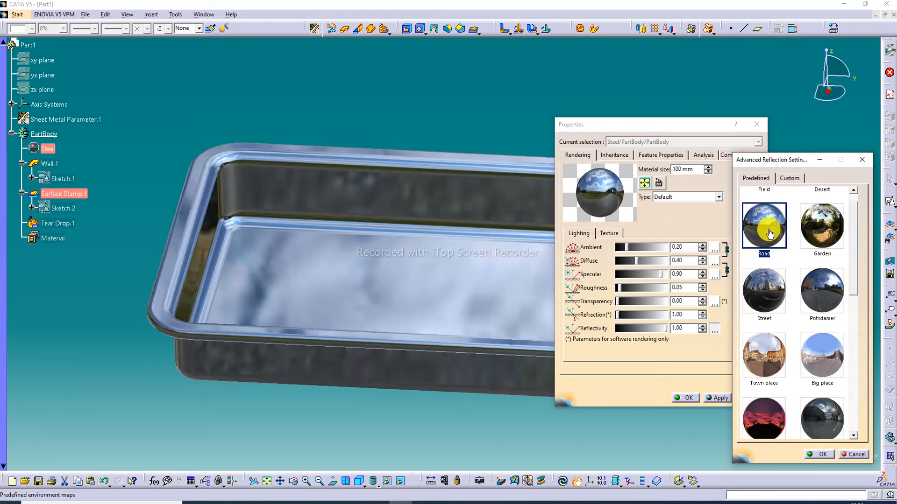
left_click(823, 455)
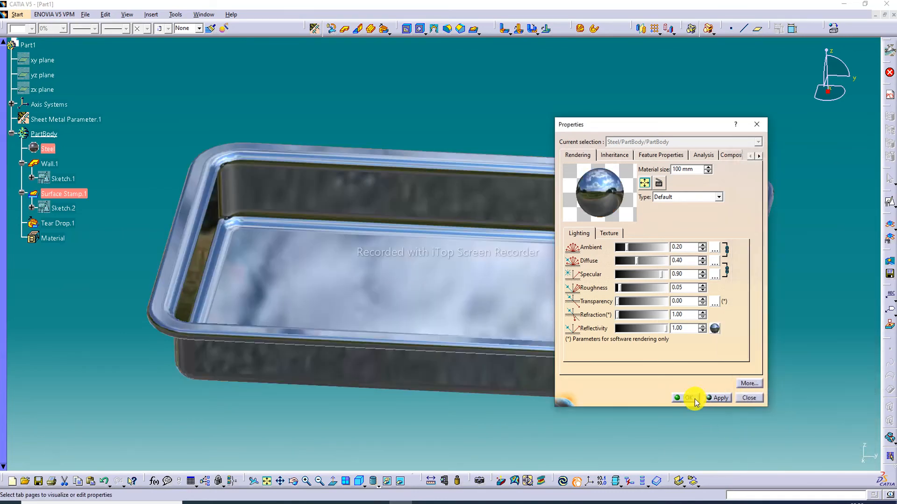
left_click(689, 398)
Step: Examine the reflective steel finish on the tray's interior, underside, side walls and rim
middle_click_drag(542, 246, 435, 193)
mouse_move(403, 248)
middle_mouse_down()
mouse_move(400, 268)
mouse_move(404, 261)
middle_mouse_up()
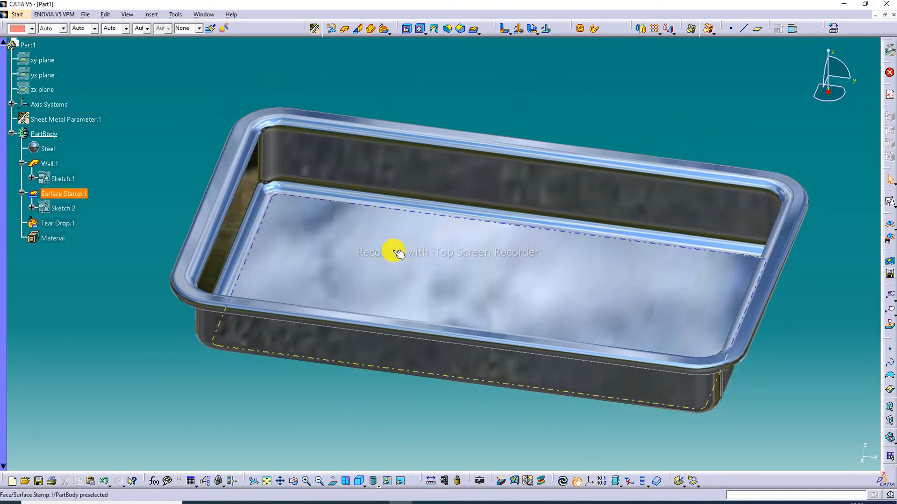
middle_click_drag(398, 174, 322, 455)
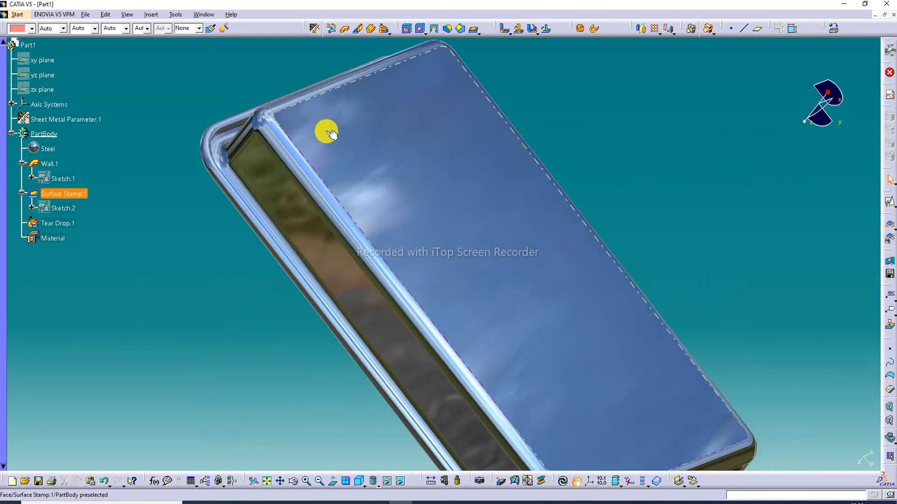
middle_click_drag(331, 135, 430, 34)
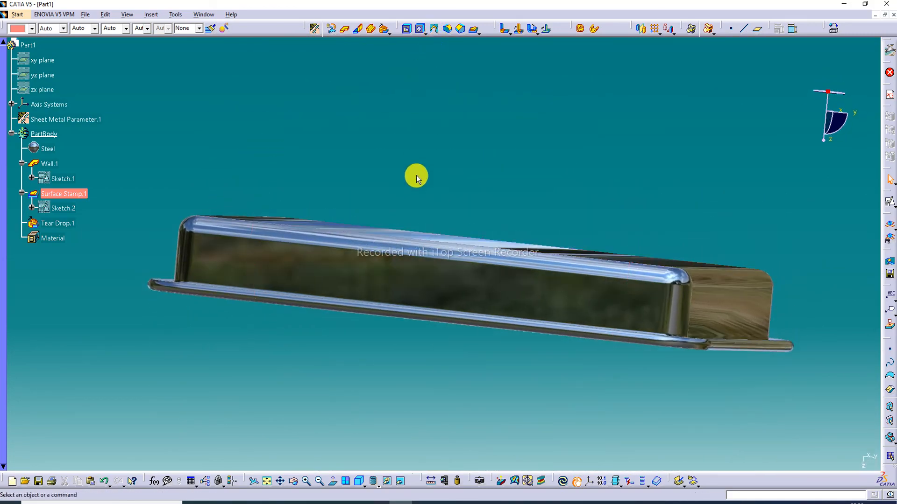
middle_click_drag(416, 176, 449, 4)
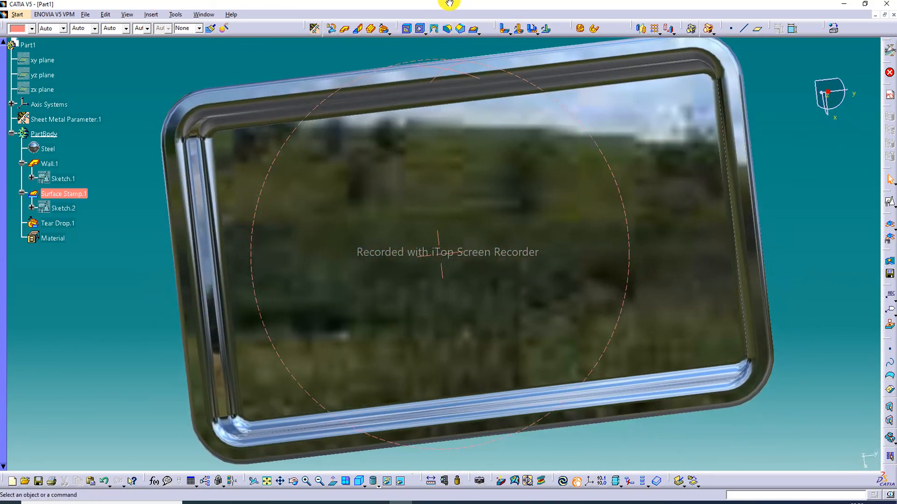
middle_click_drag(444, 178, 449, 14)
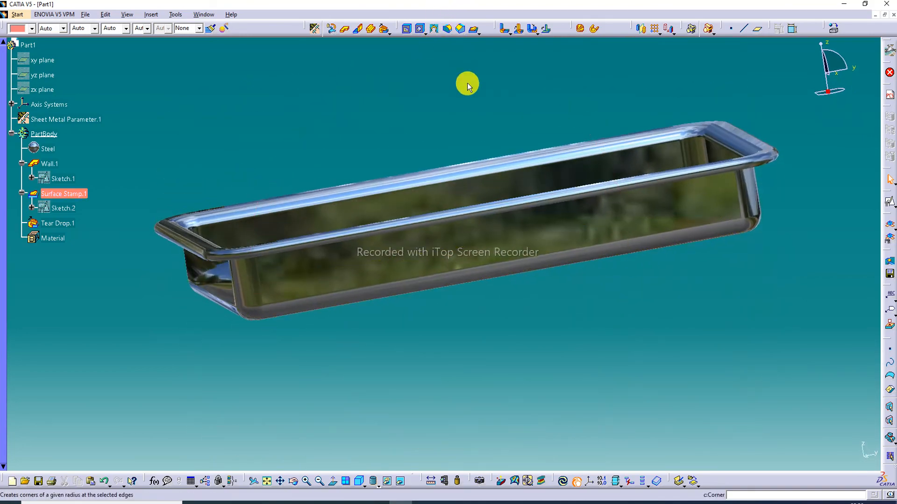
middle_click_drag(512, 188, 592, 260)
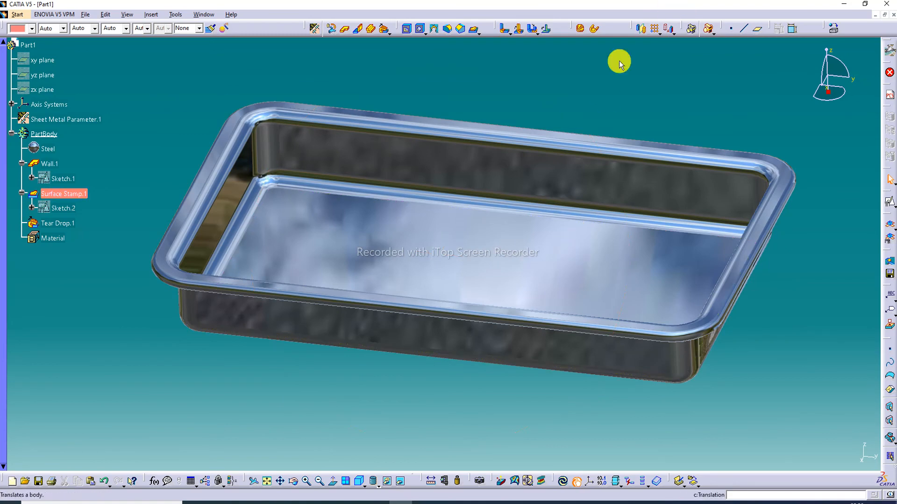
middle_click_drag(355, 182, 519, 226, "ctrl")
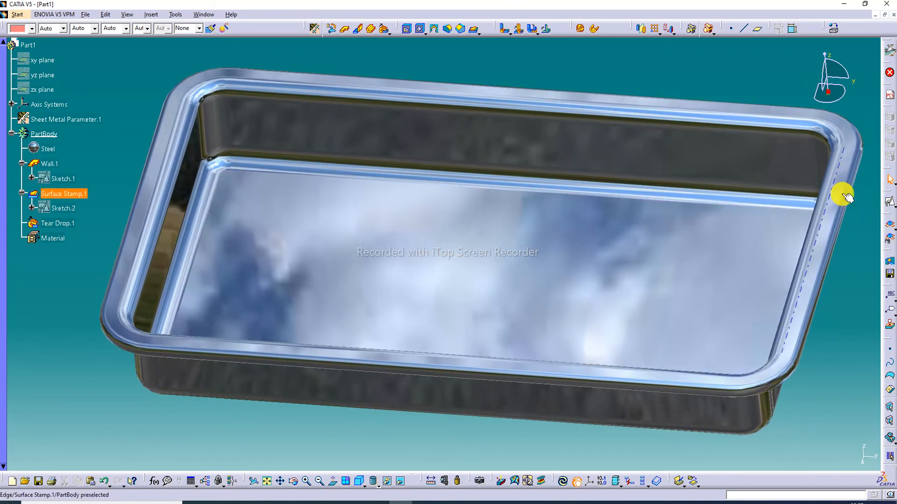